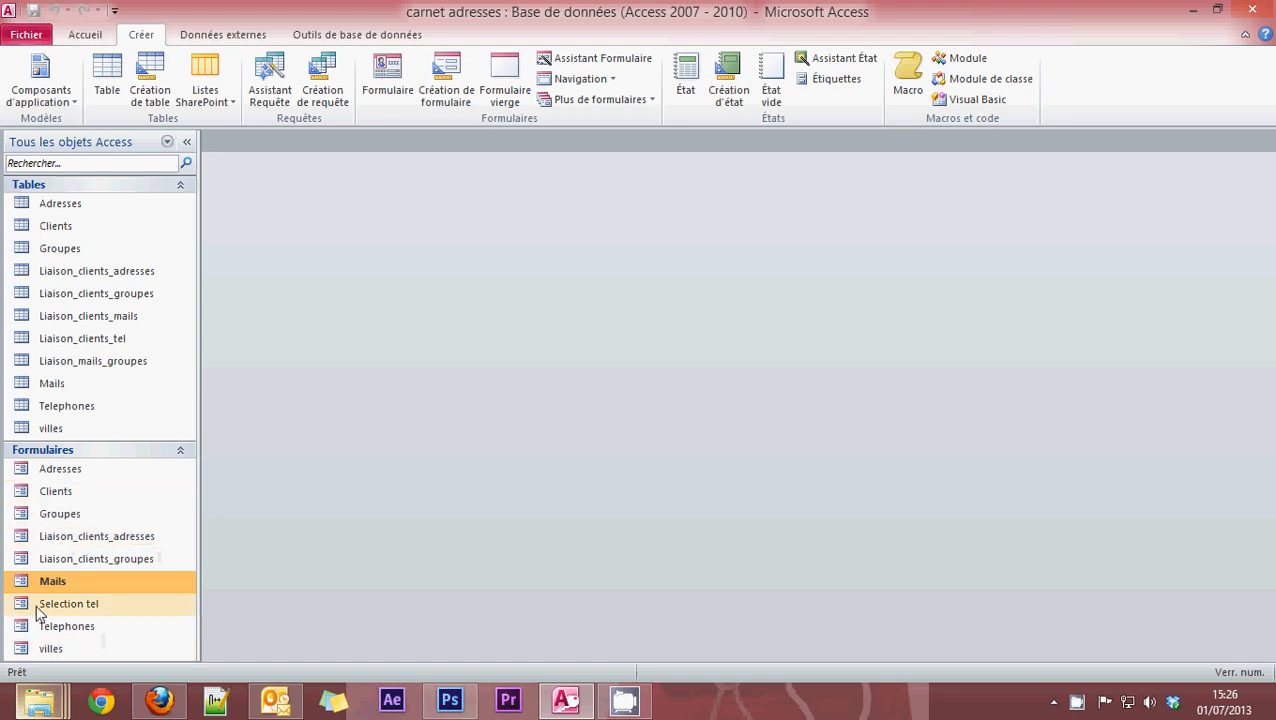
Open the Clients form and check which existing phone numbers can be chosen for the second client in the list
double_click(28, 492)
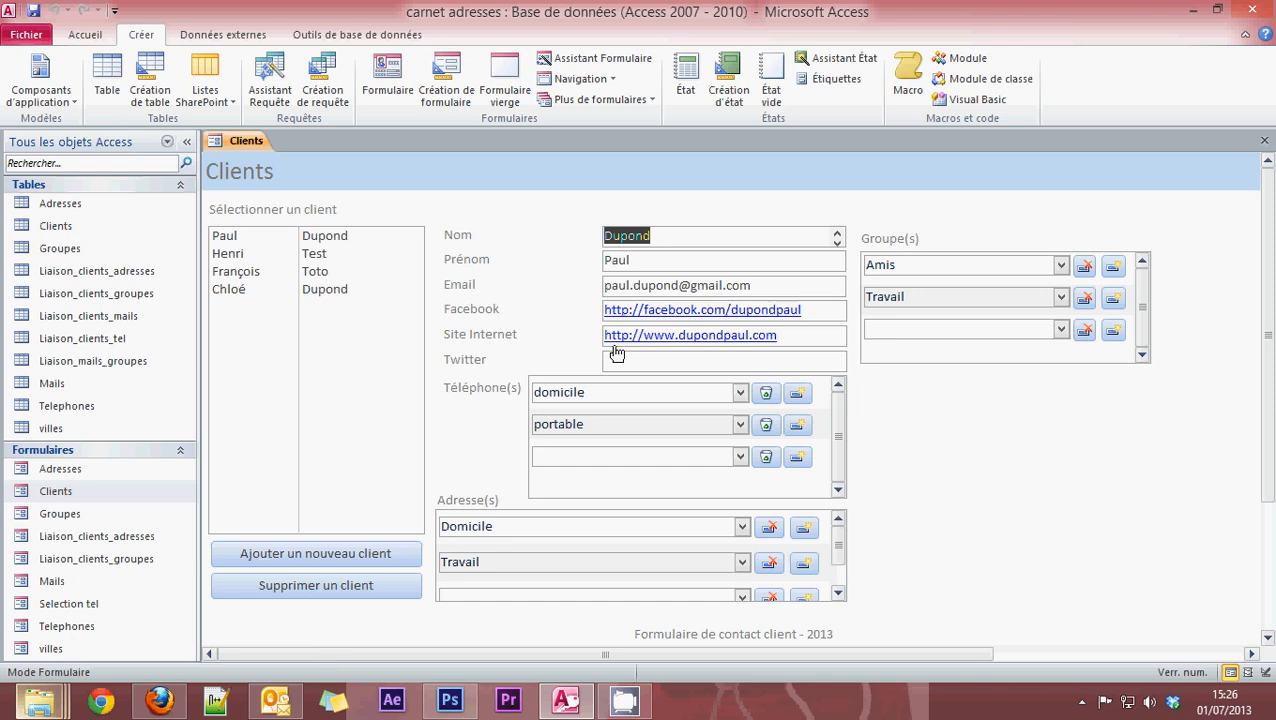
left_click(225, 257)
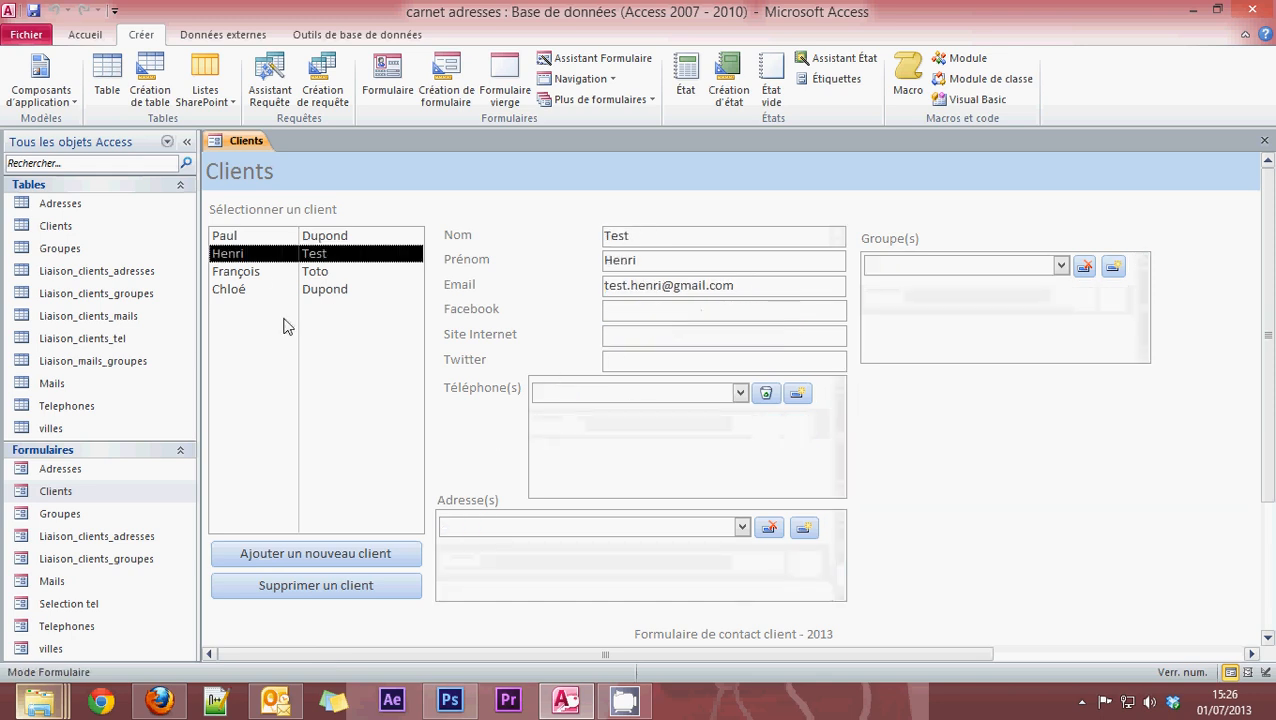
left_click(740, 393)
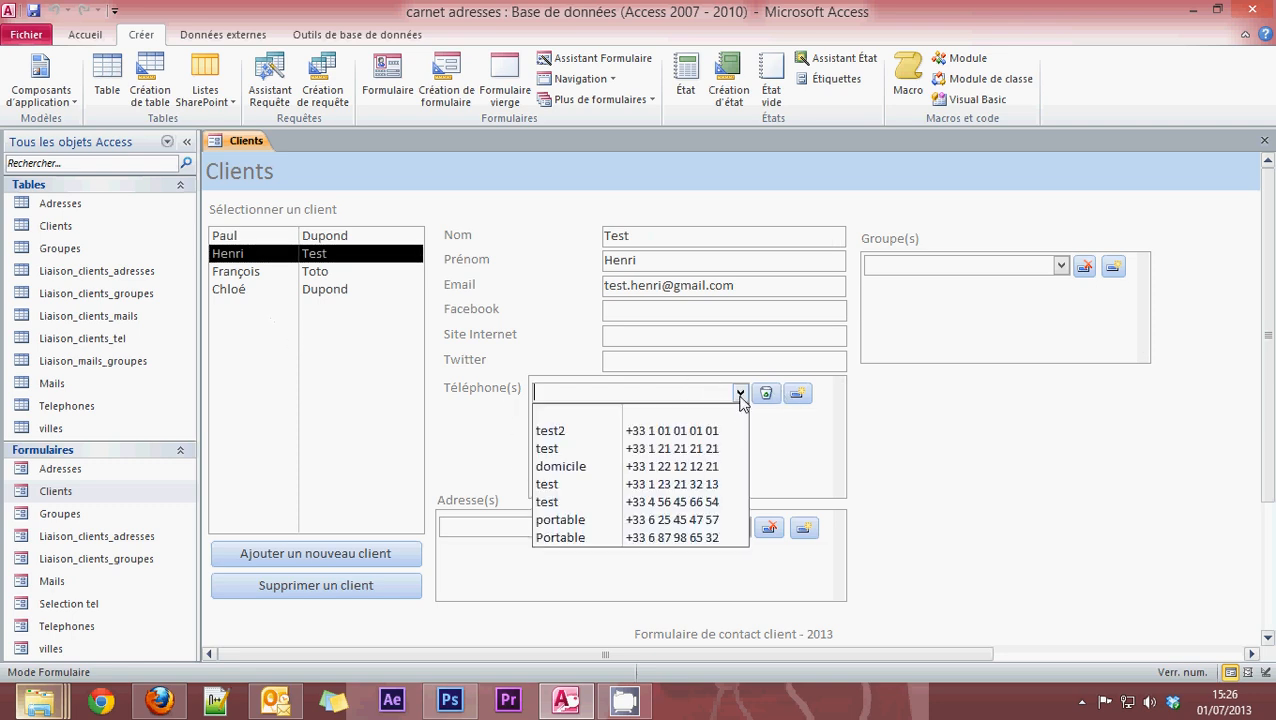
left_click(740, 393)
left_click(740, 395)
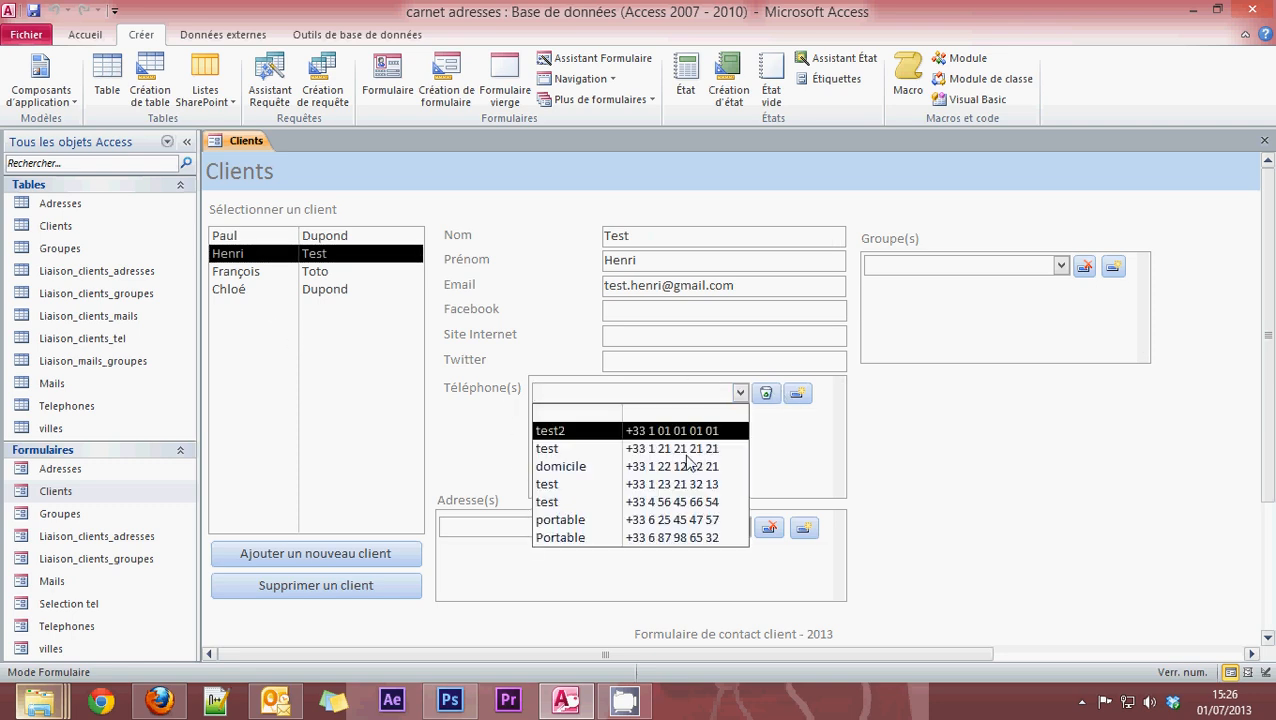
left_click(793, 457)
Create a phone entry named "Domicile test" with its phone number and assign it to the client's first phone line
left_click(796, 394)
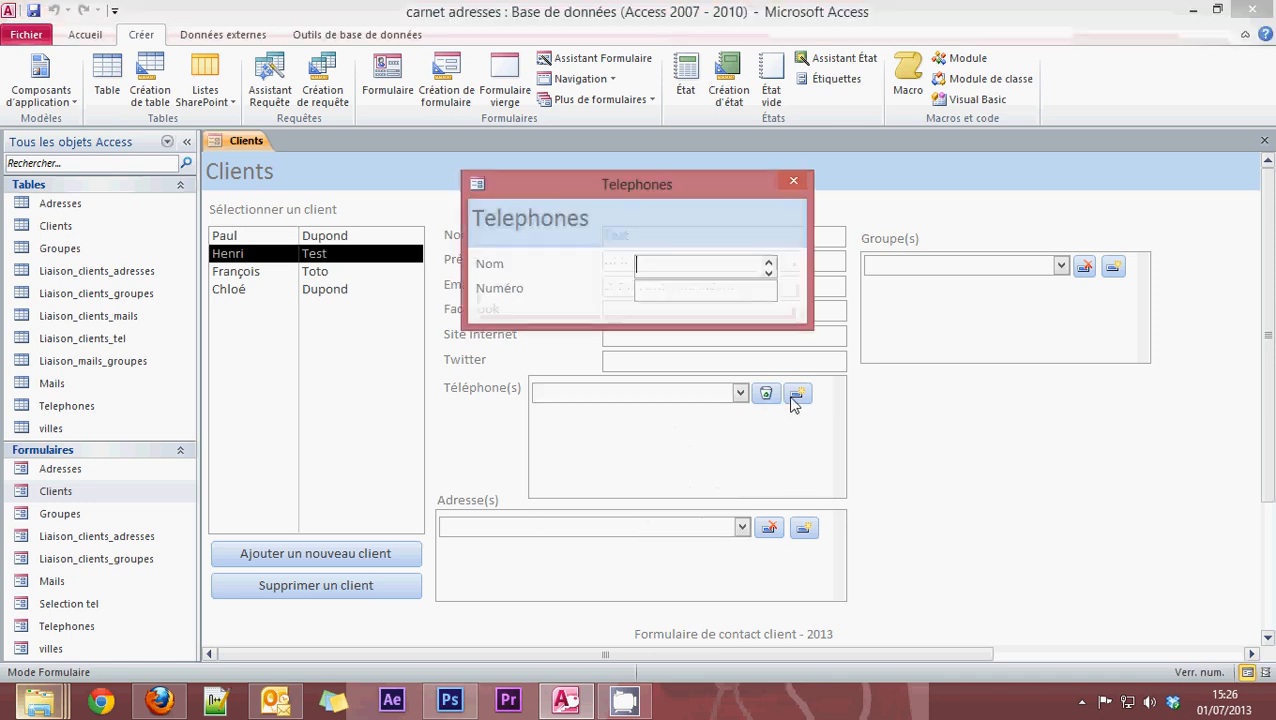
type("Domi")
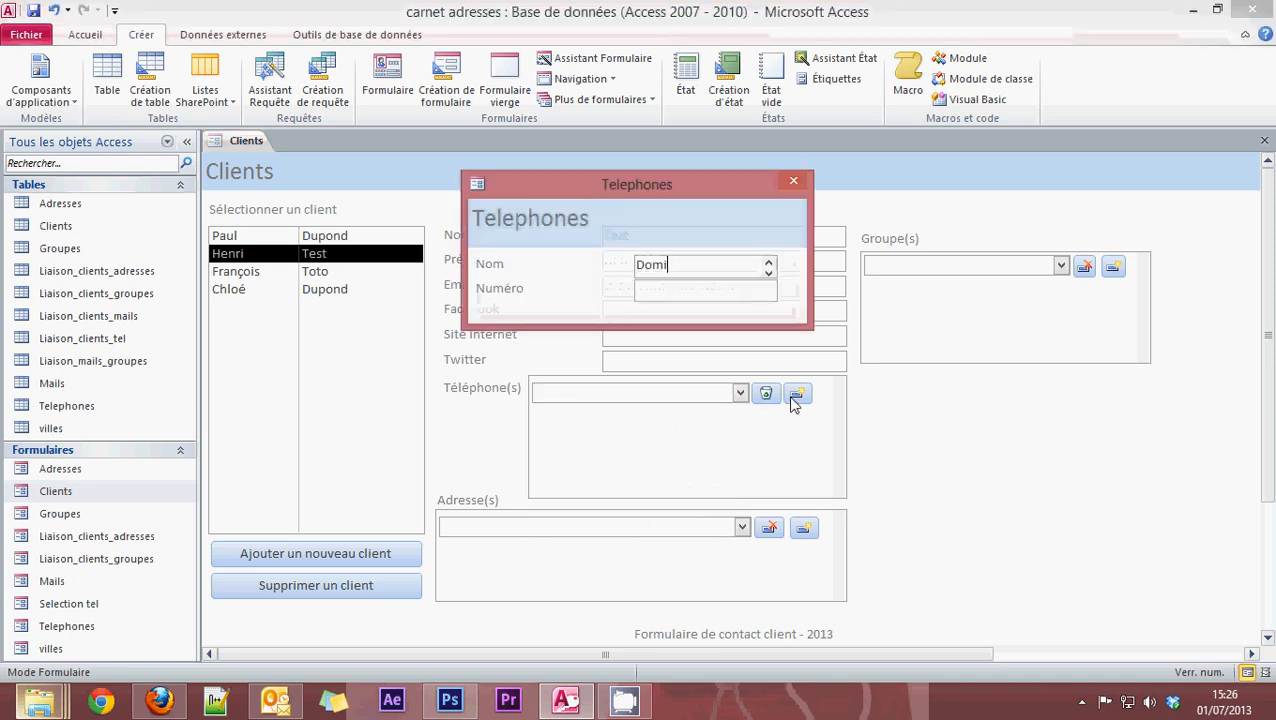
type("ncie")
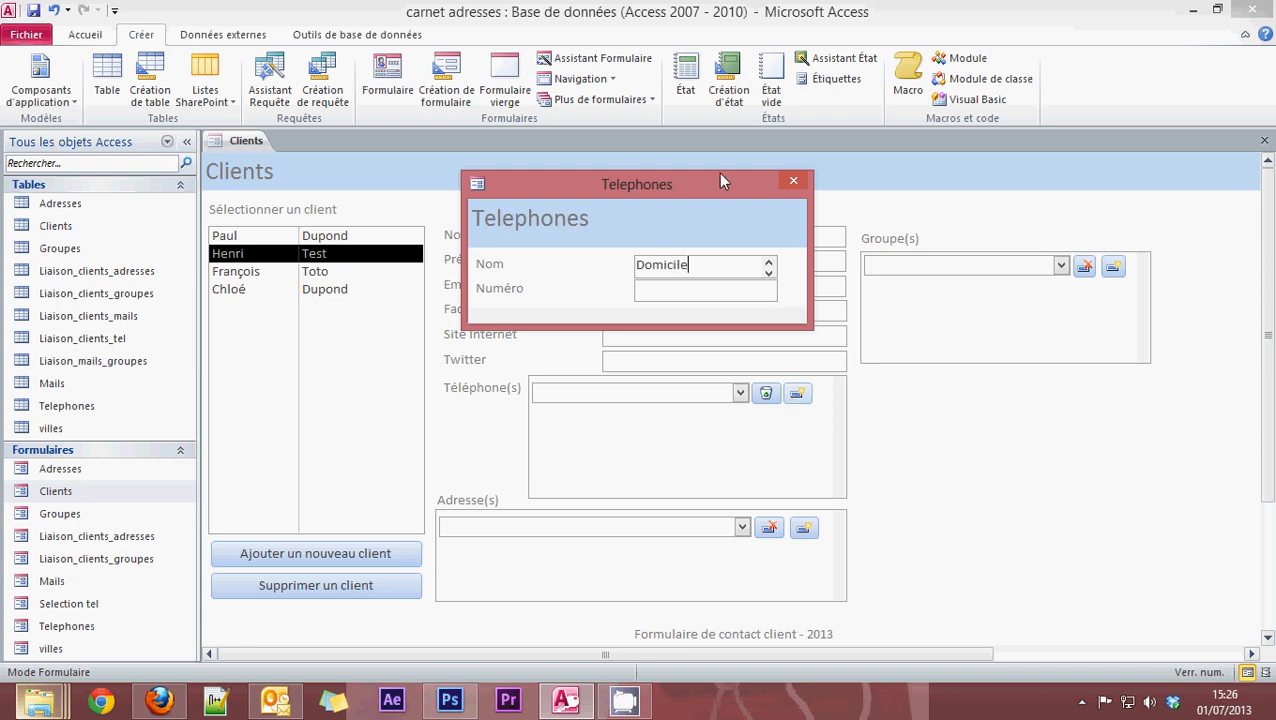
left_click_drag(720, 174, 869, 309)
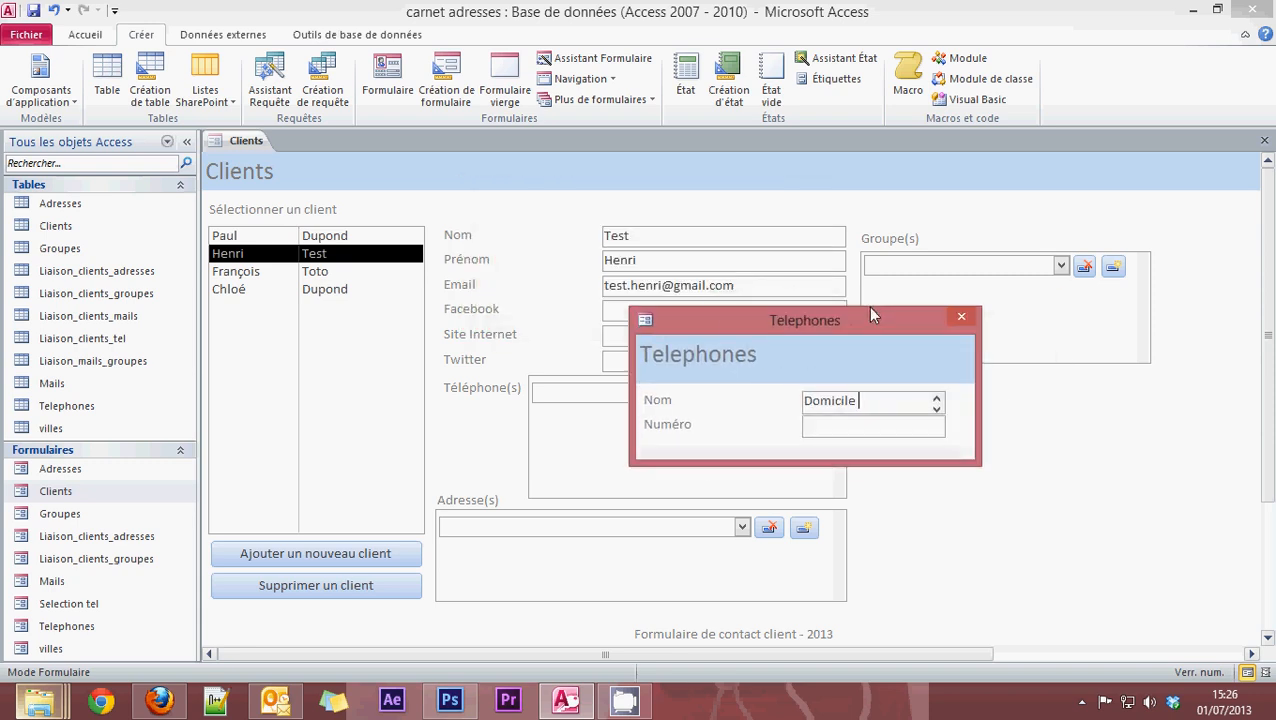
type("test")
left_click(830, 428)
type("120504565")
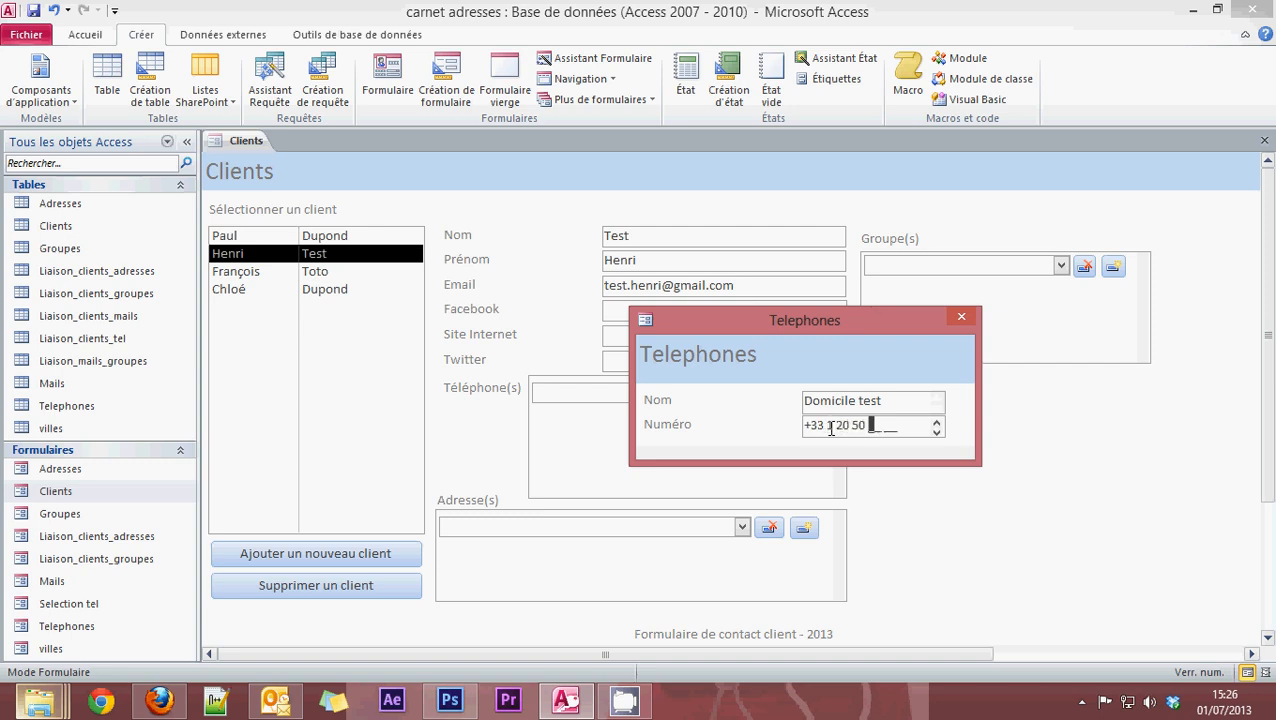
left_click(949, 320)
left_click(740, 393)
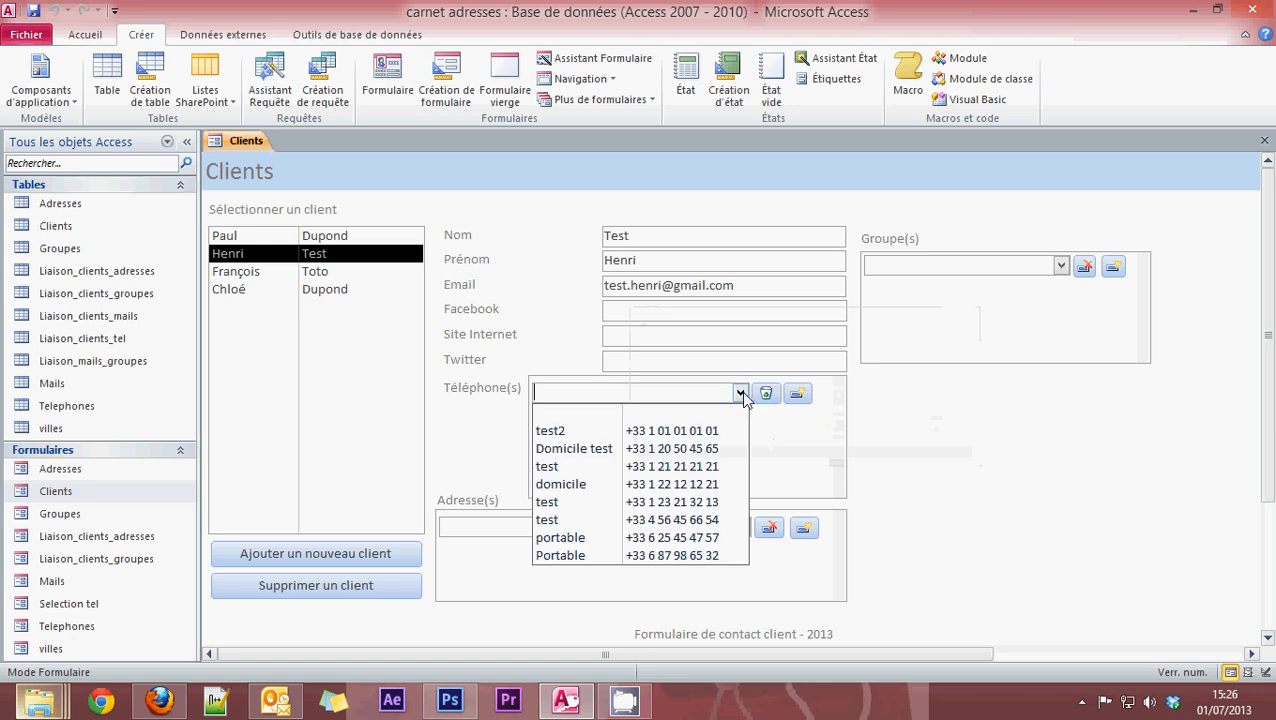
left_click(628, 452)
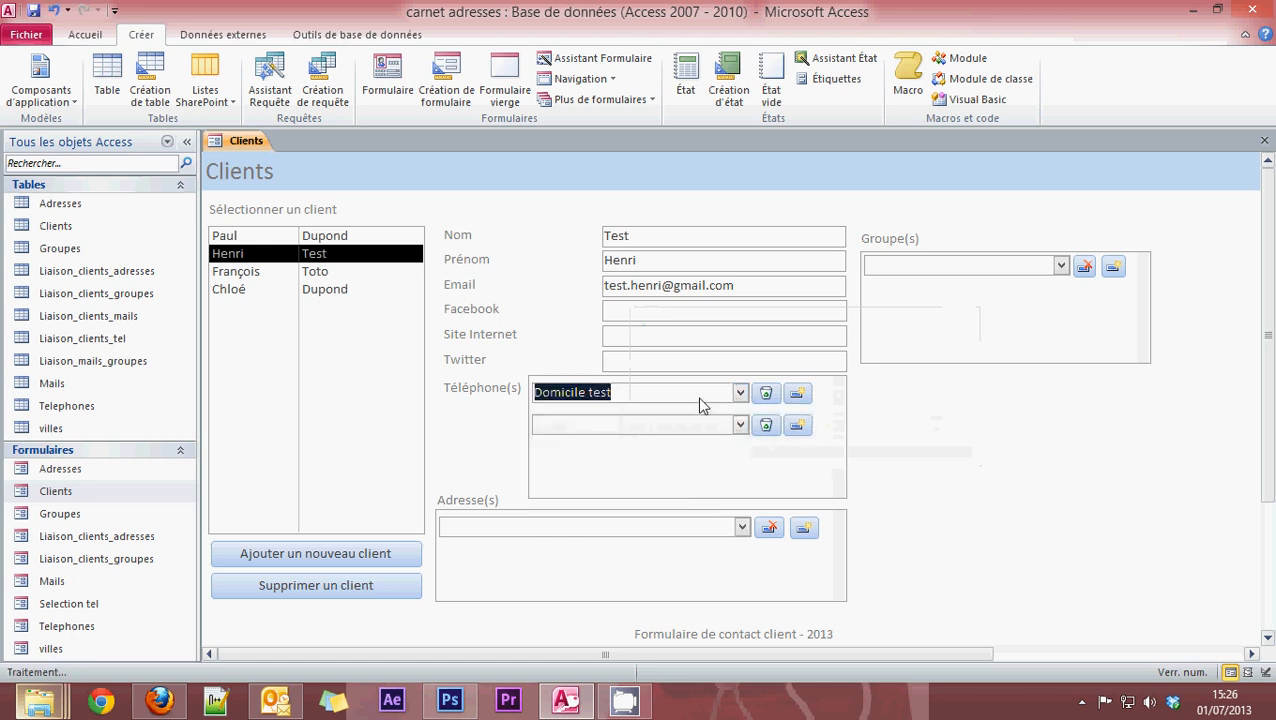
Create a phone entry named "Portable" with its mobile number and assign it to the client's second phone line
left_click(792, 426)
type("Portable")
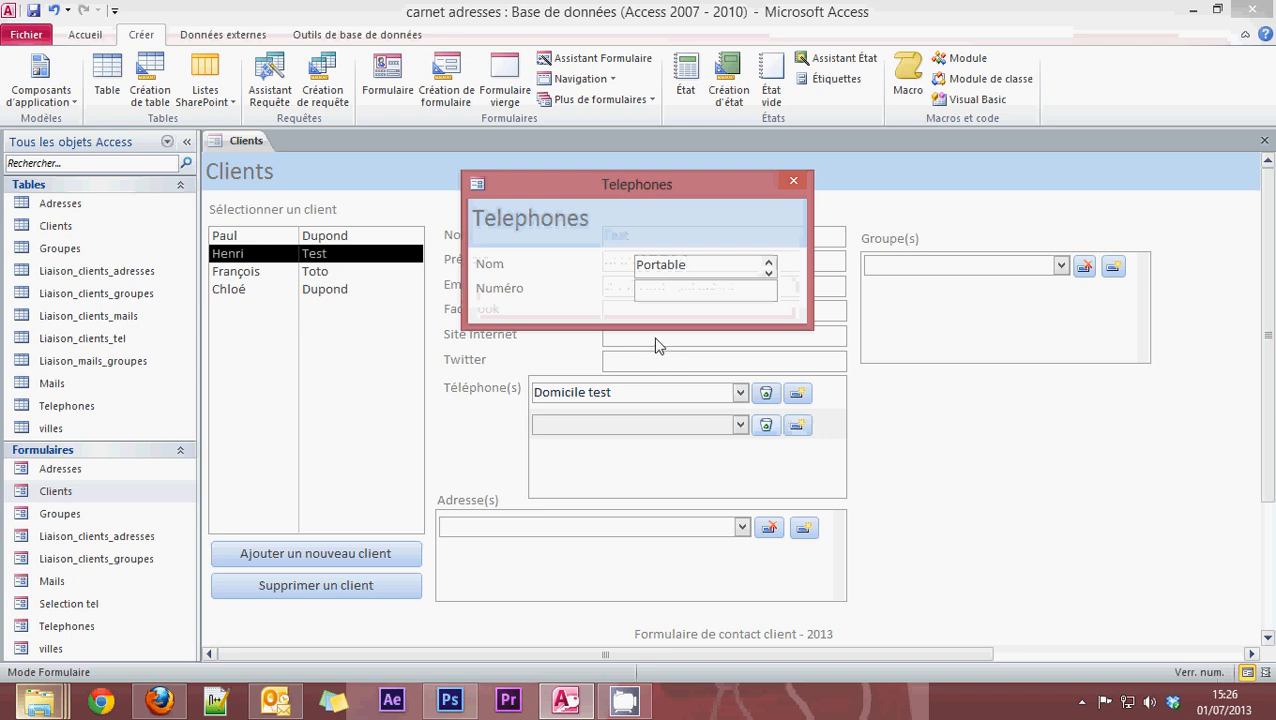
left_click(666, 292)
type("6")
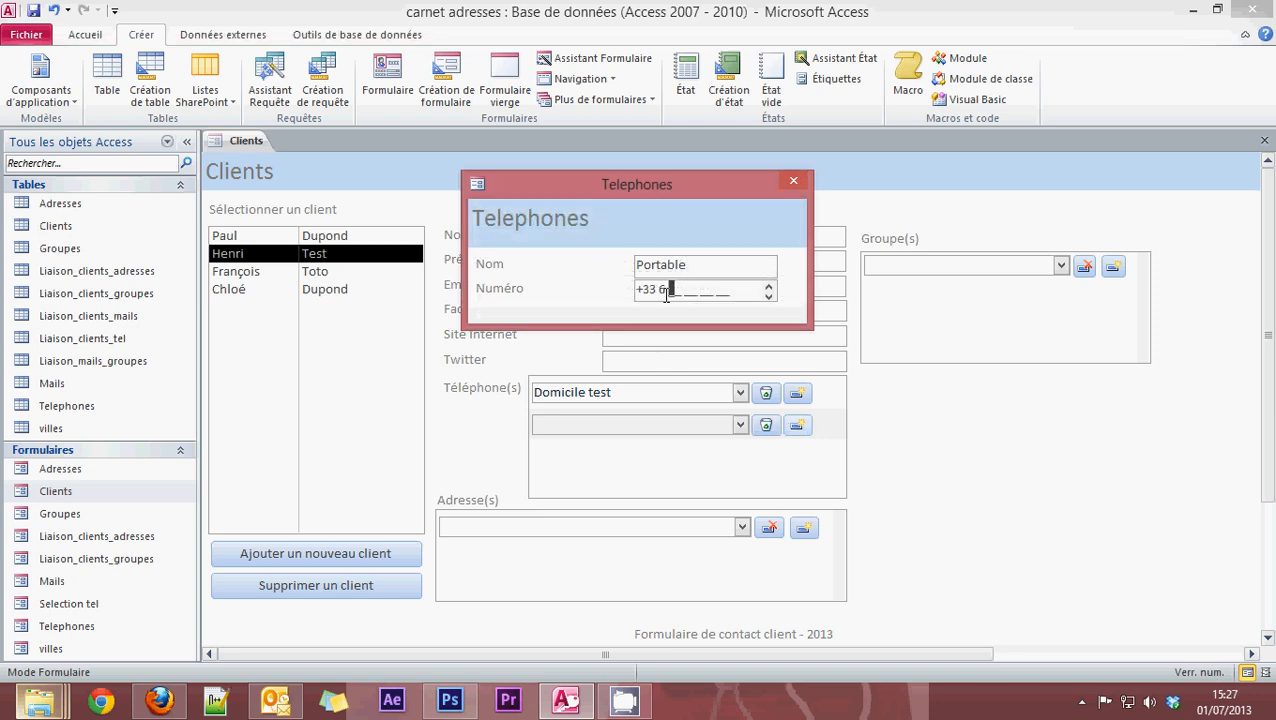
type(" 45 78 89 56")
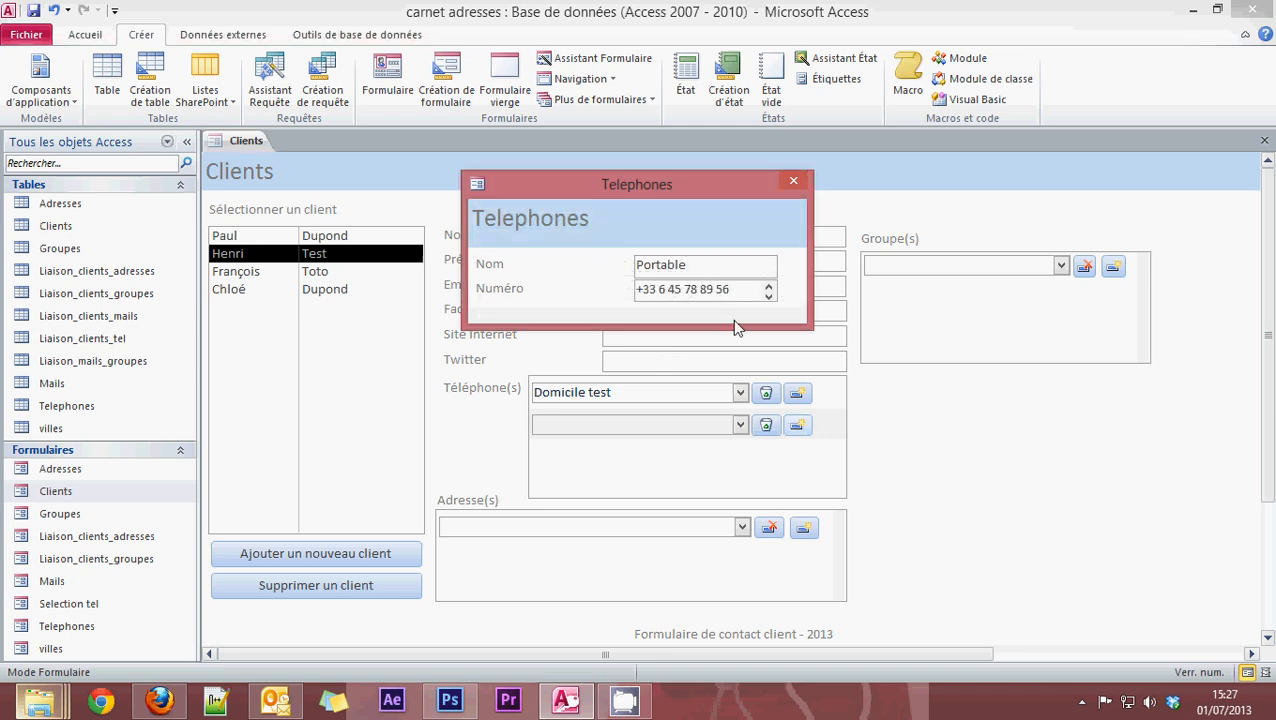
left_click(793, 181)
left_click(740, 424)
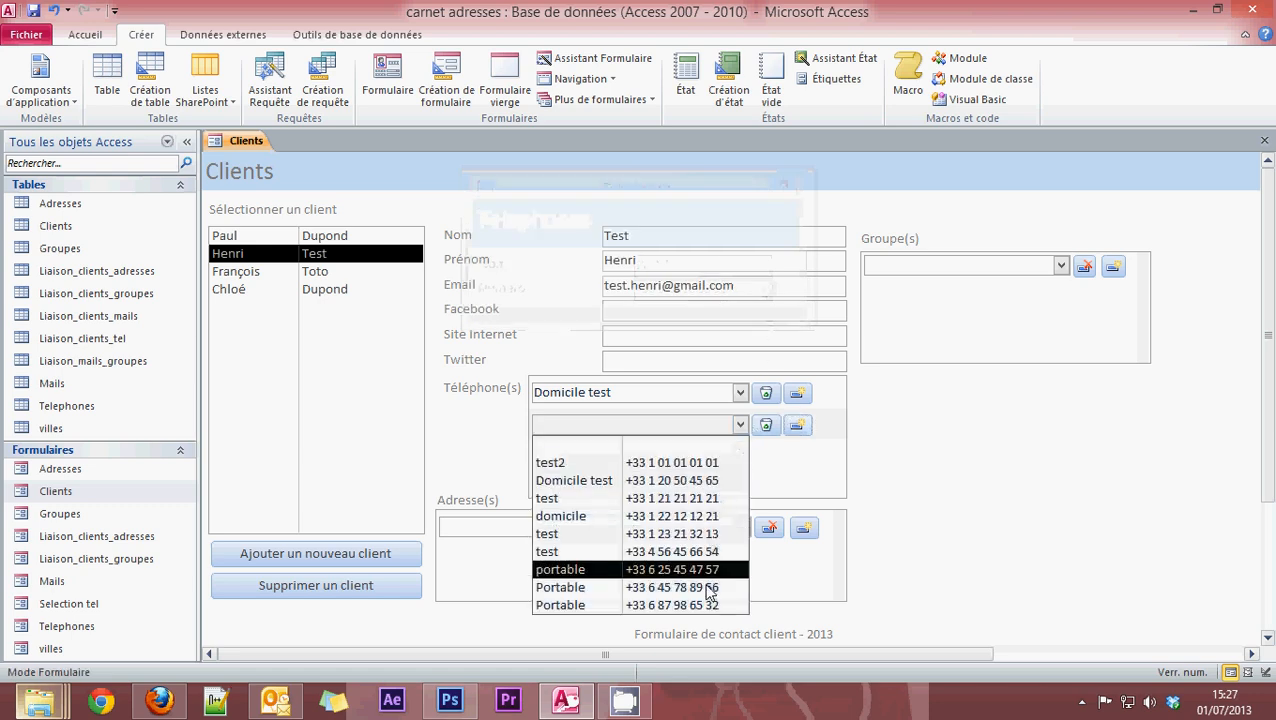
left_click(600, 587)
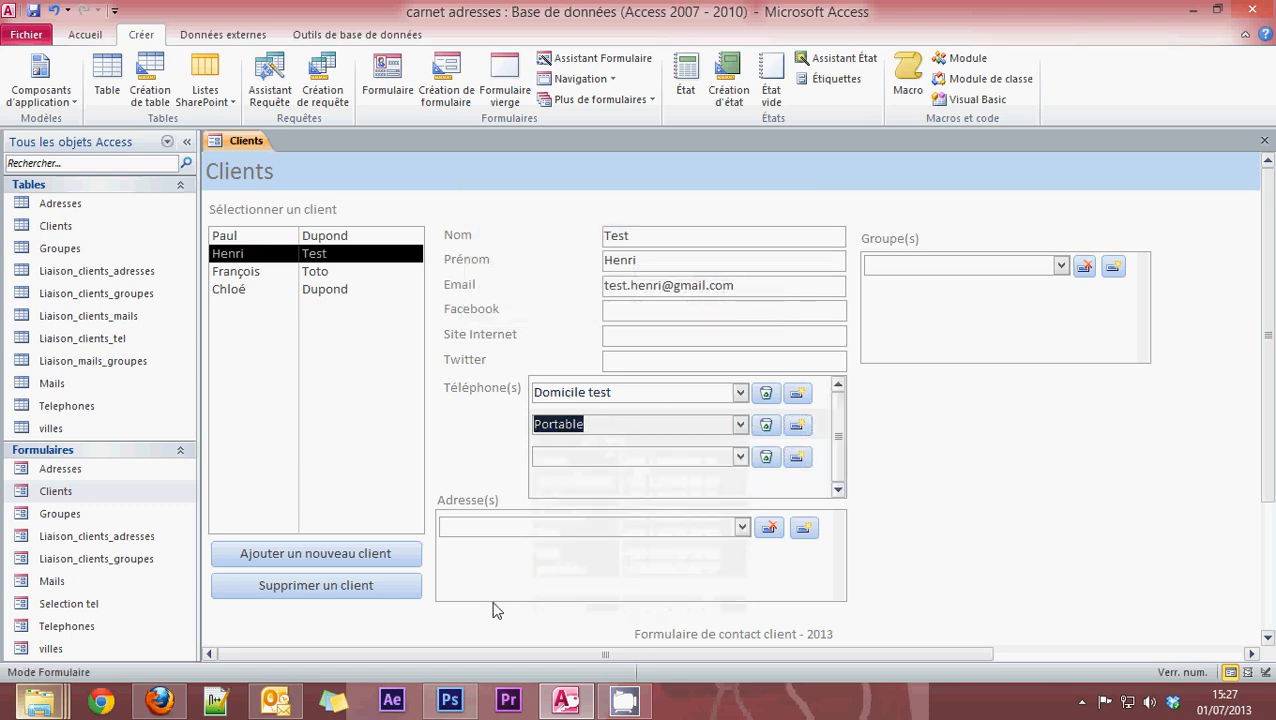
Start a new address named "Domicile" for the client and fill in its street address and postal code
left_click(726, 530)
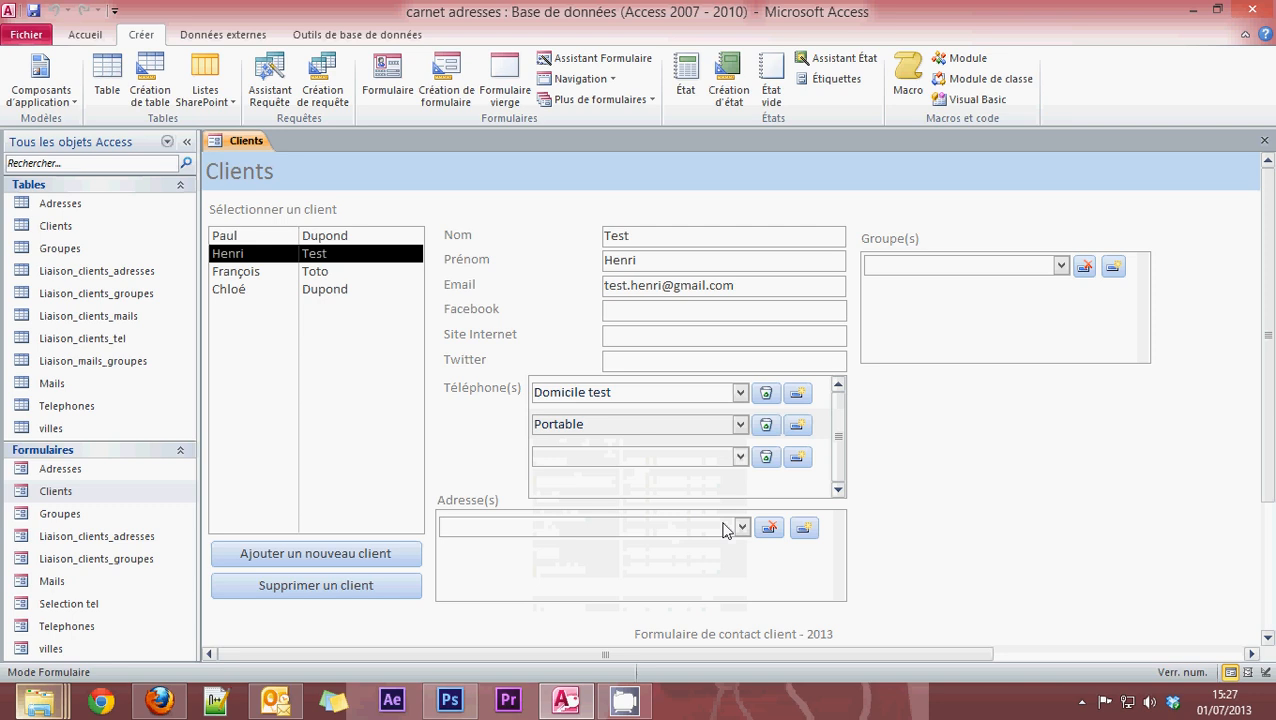
left_click(803, 529)
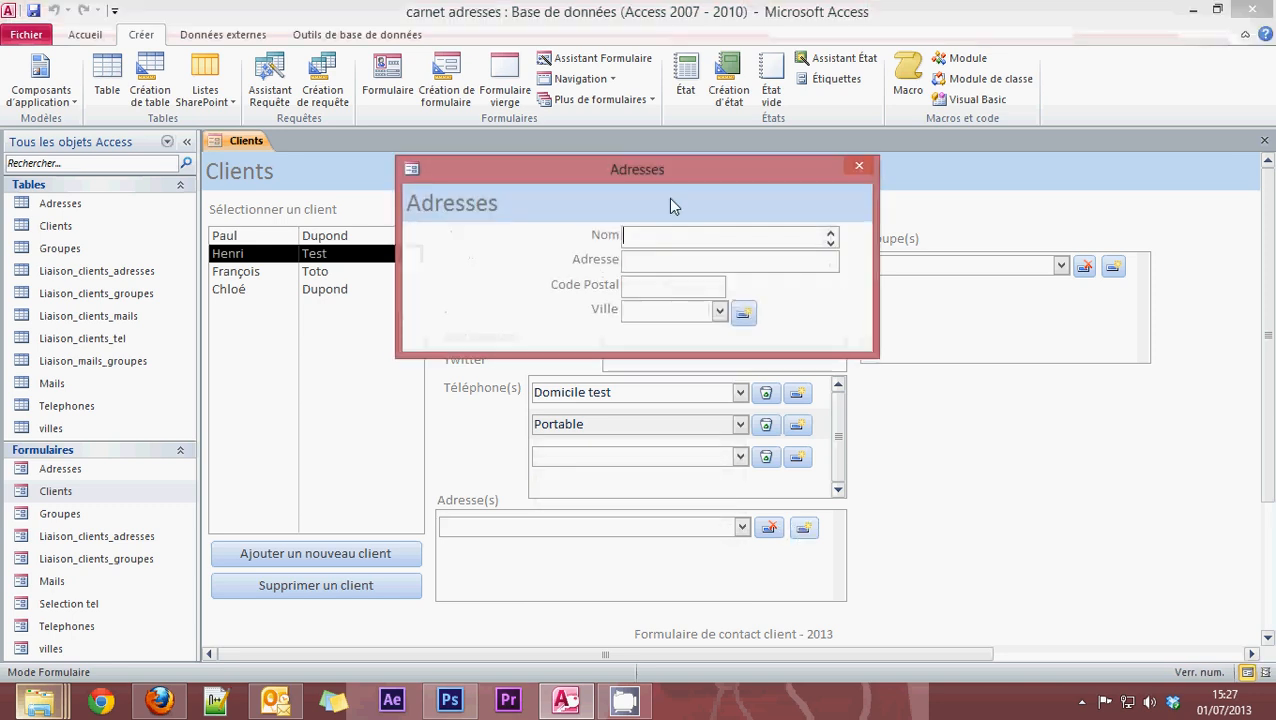
type("Domicil")
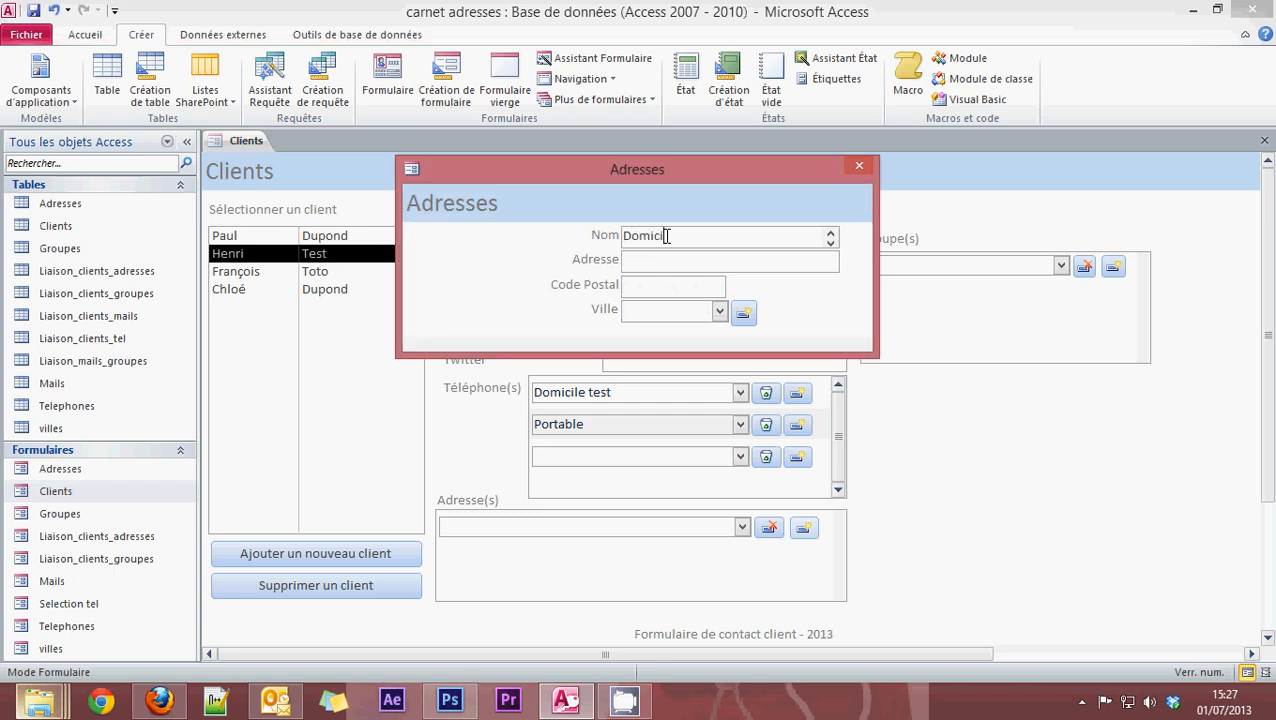
type("e")
left_click(642, 260)
left_click(645, 284)
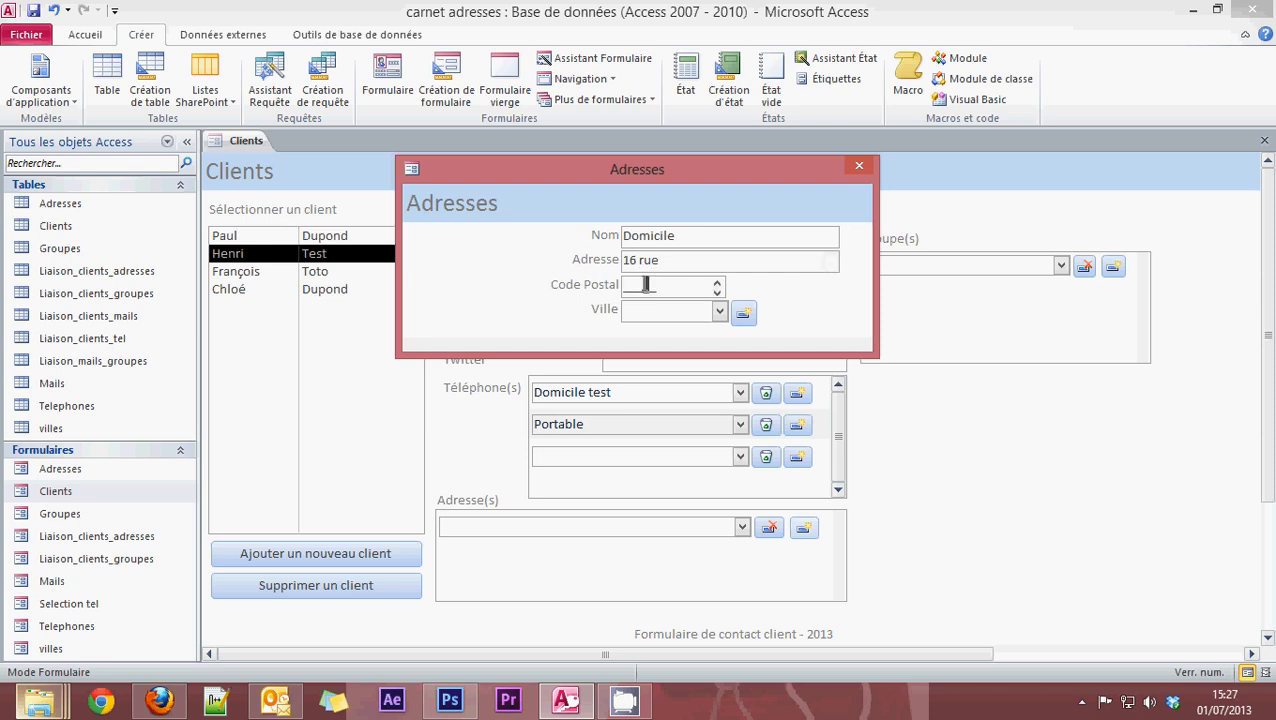
type("16000")
Add the city "Angouleme" to the available cities and select it for the new address
left_click(719, 311)
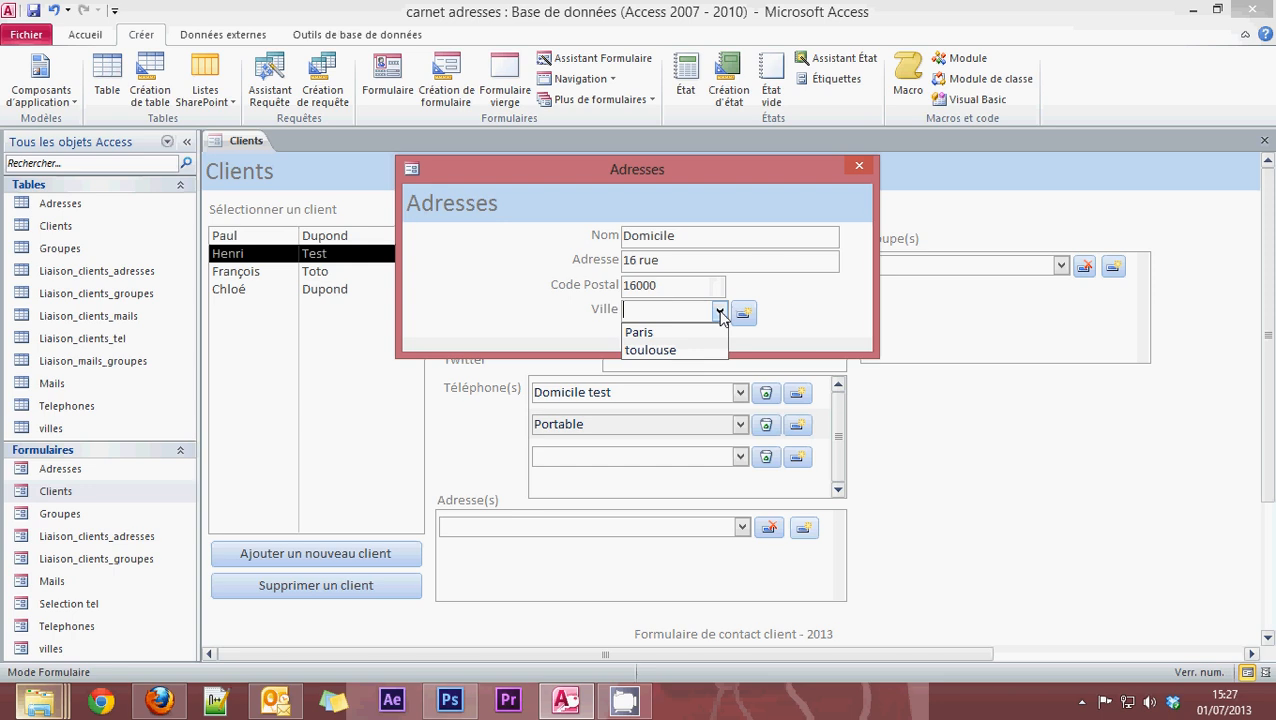
left_click(795, 295)
left_click(721, 315)
left_click(814, 291)
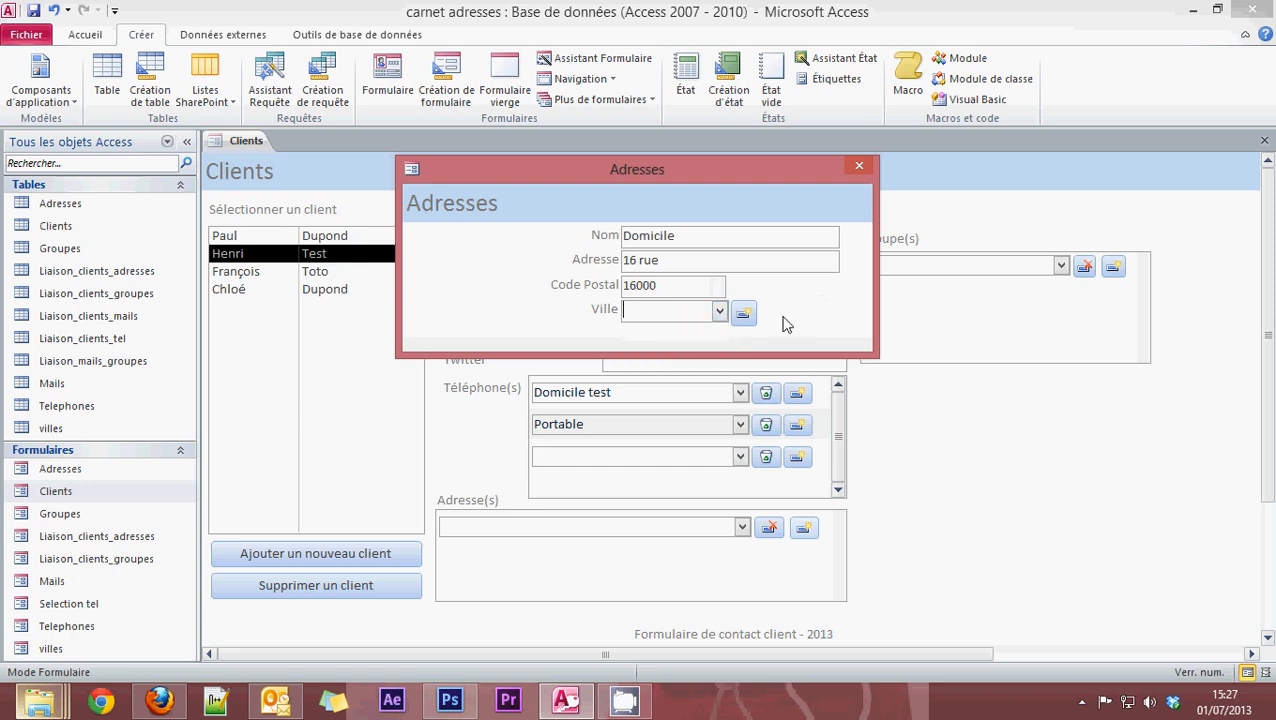
left_click(746, 314)
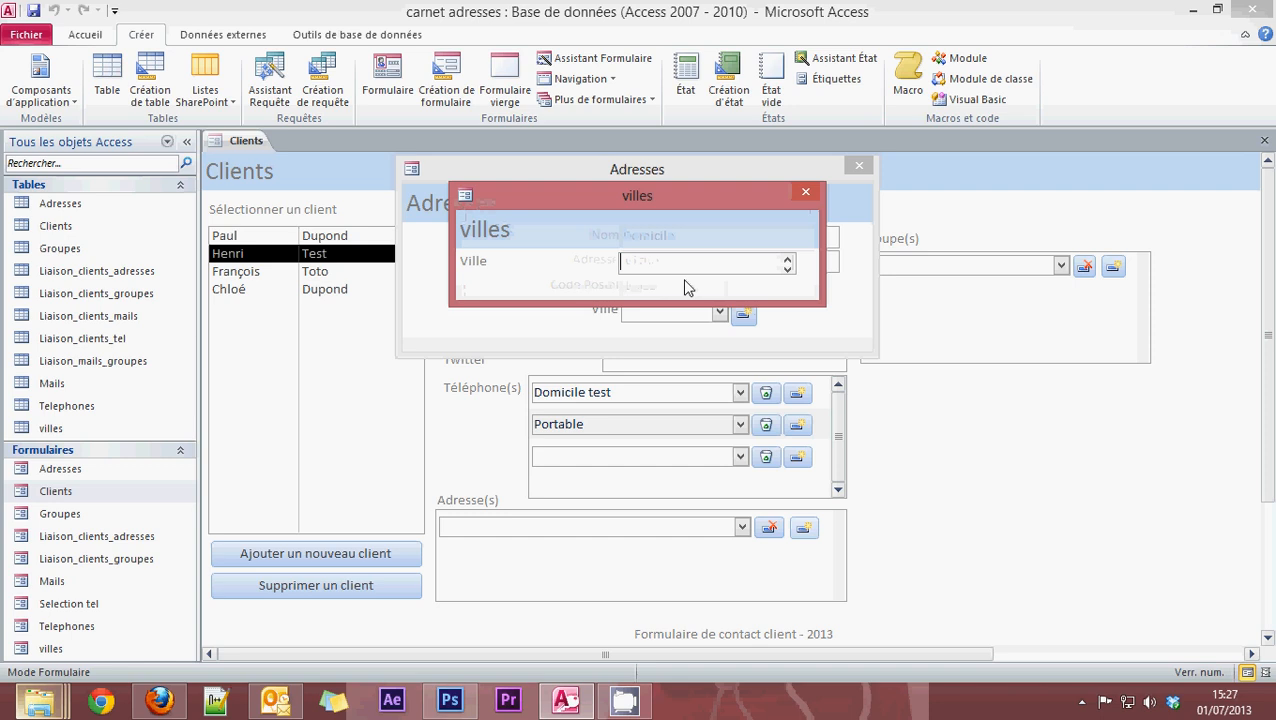
type("Angouleme")
left_click(719, 312)
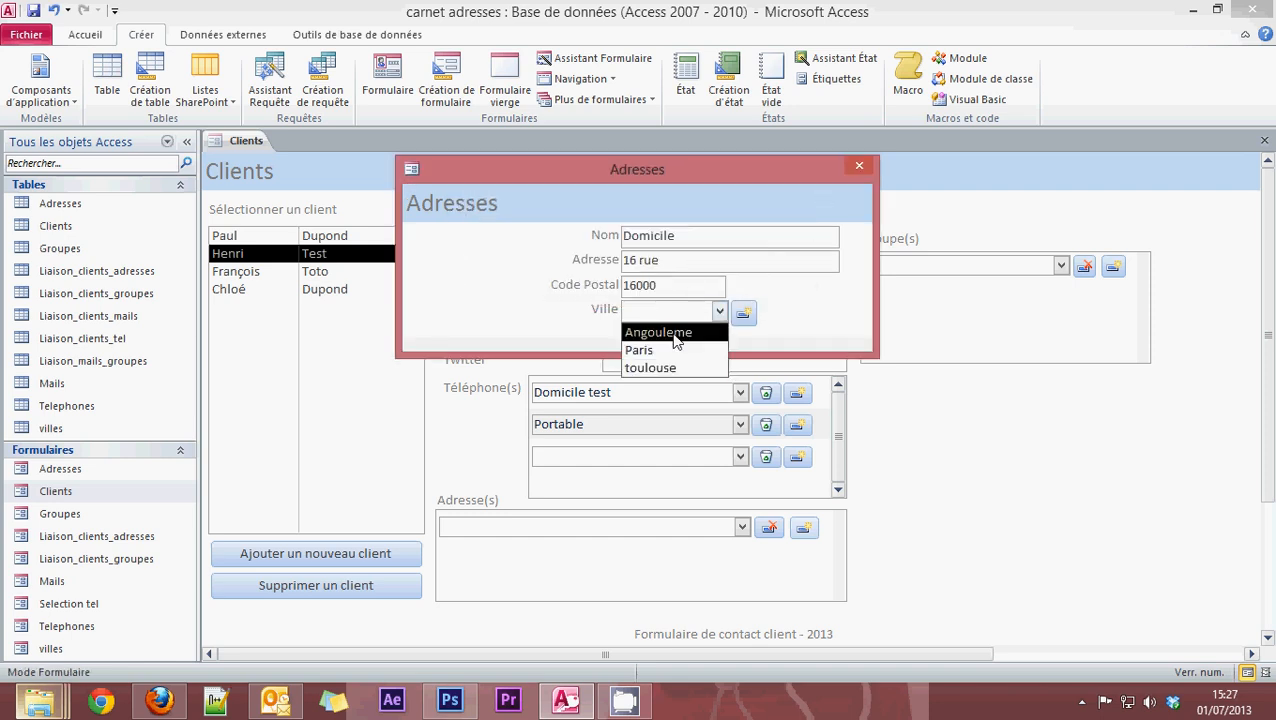
left_click(676, 340)
Assign the new "Domicile" address and the existing "Travail" address to the client's first two address lines
left_click(859, 168)
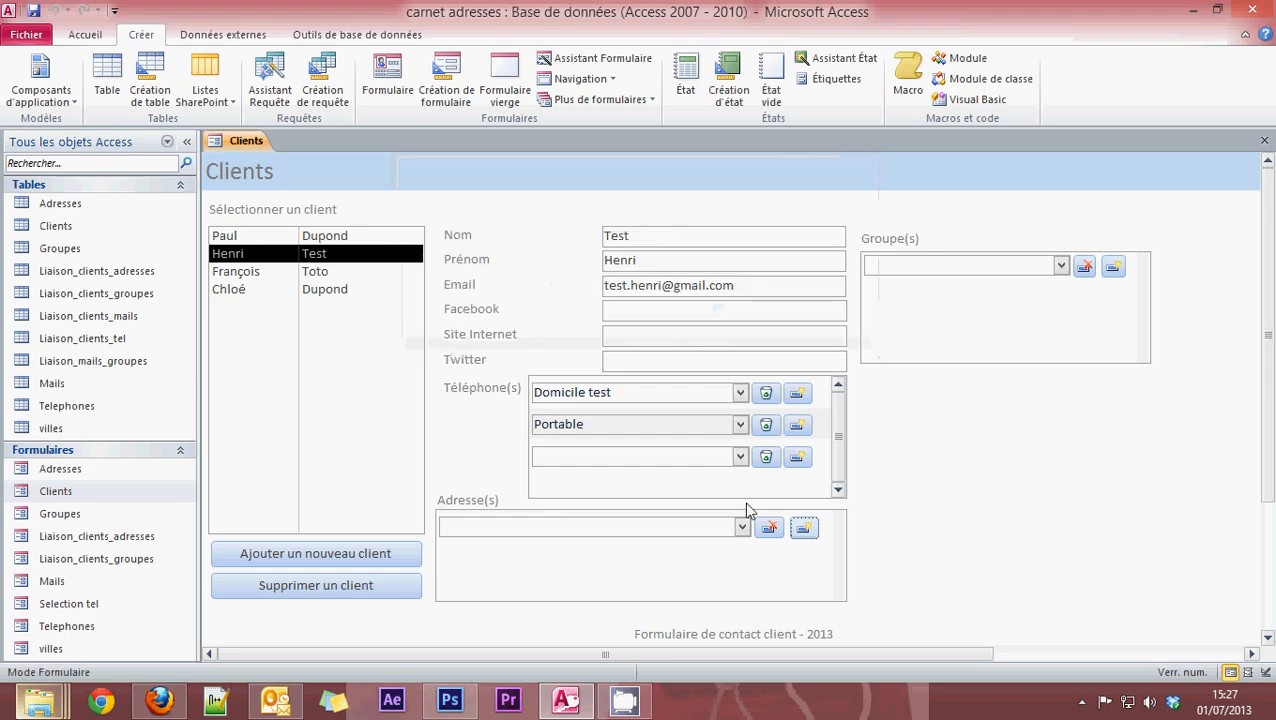
left_click(742, 527)
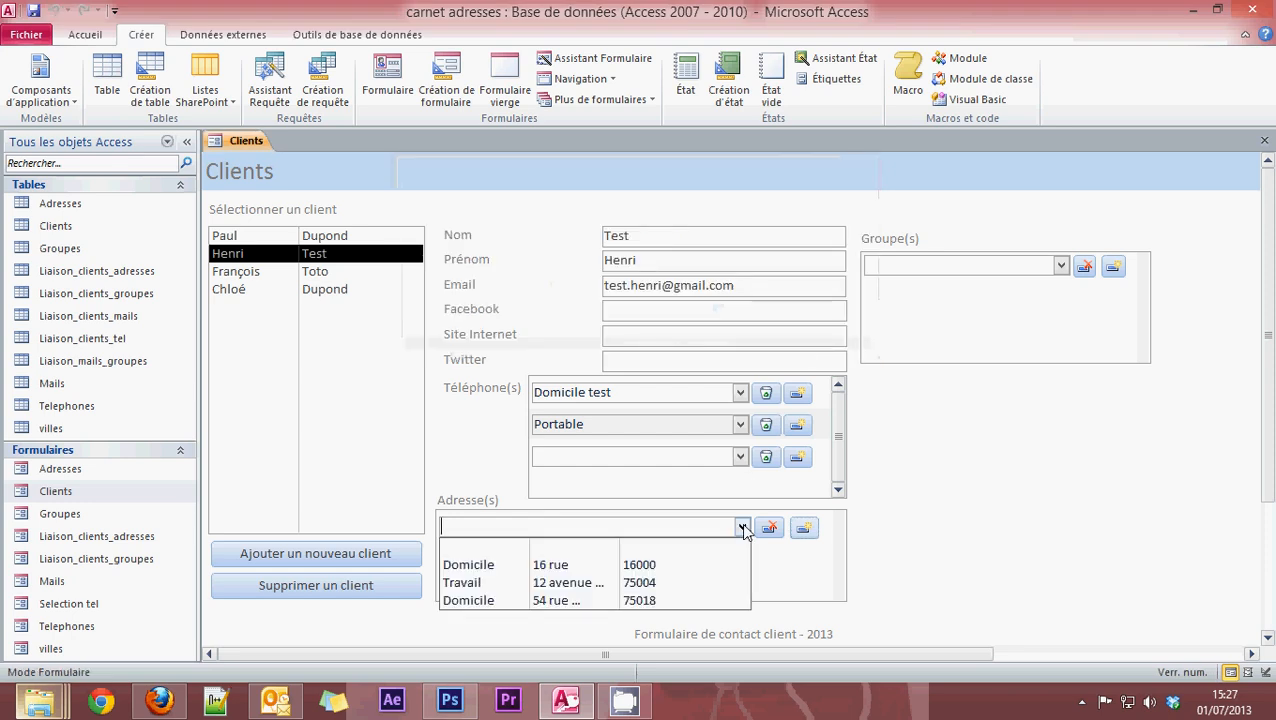
left_click(557, 566)
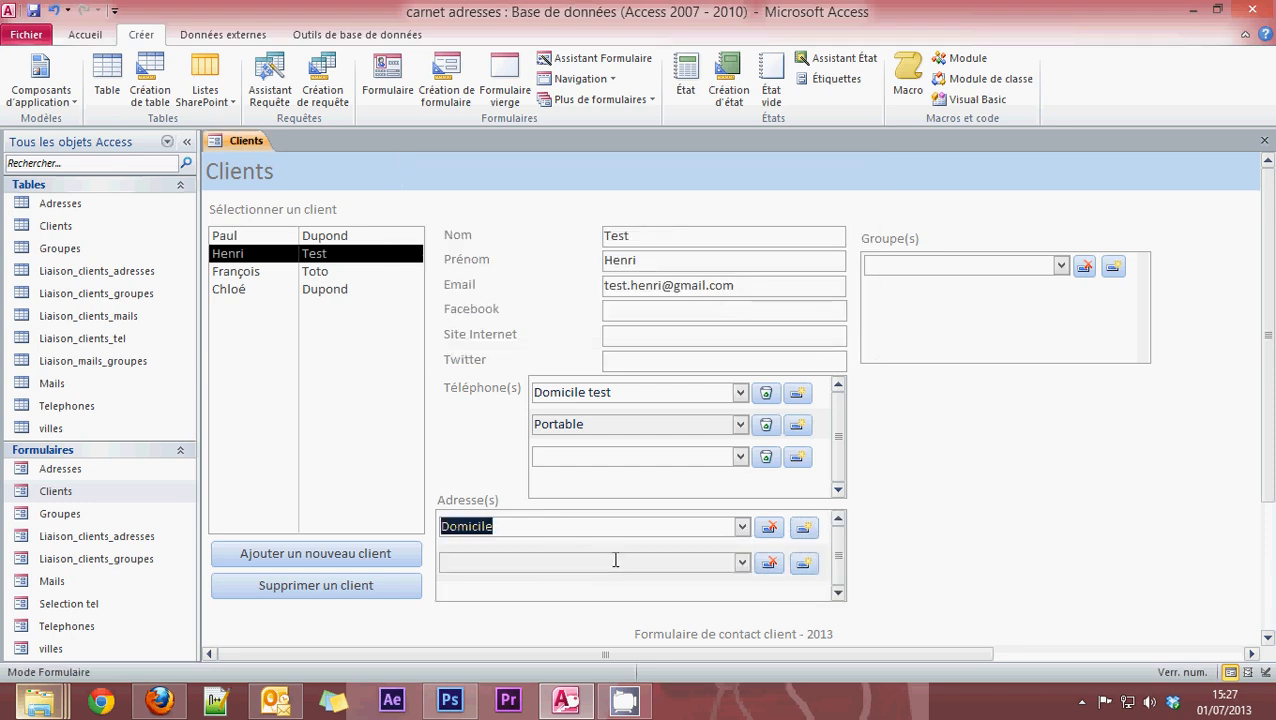
left_click(742, 562)
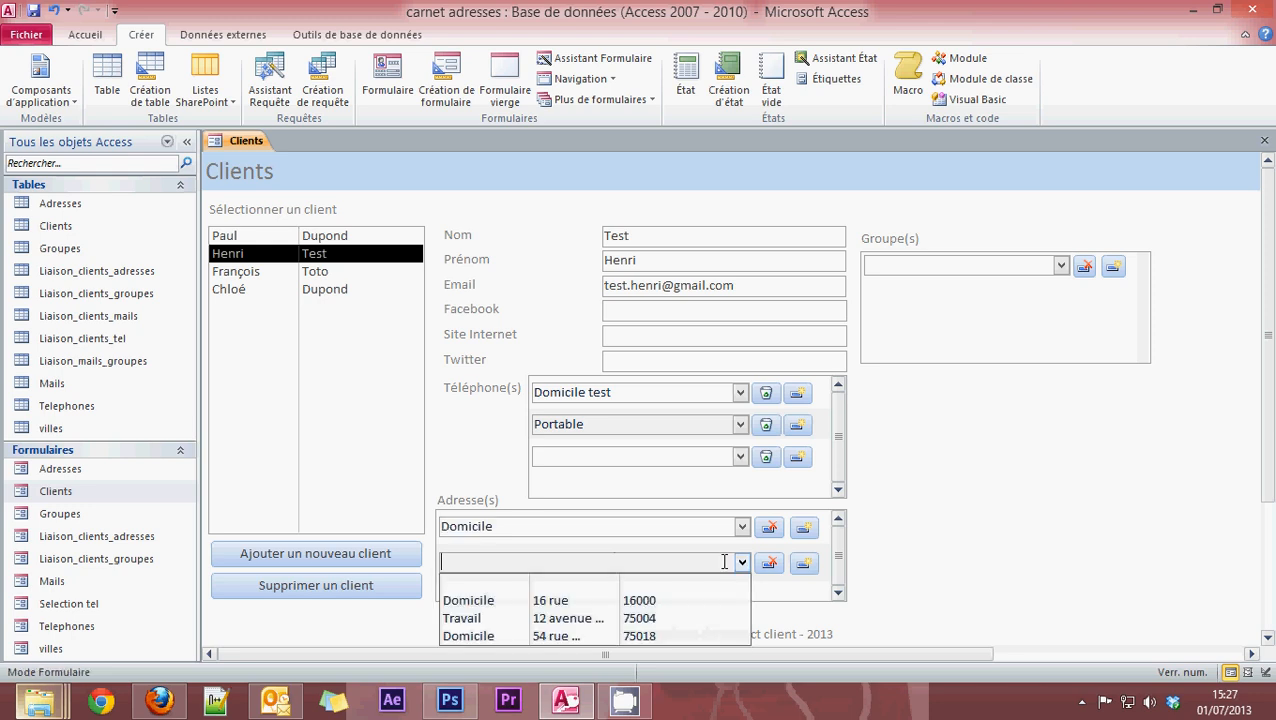
left_click(503, 618)
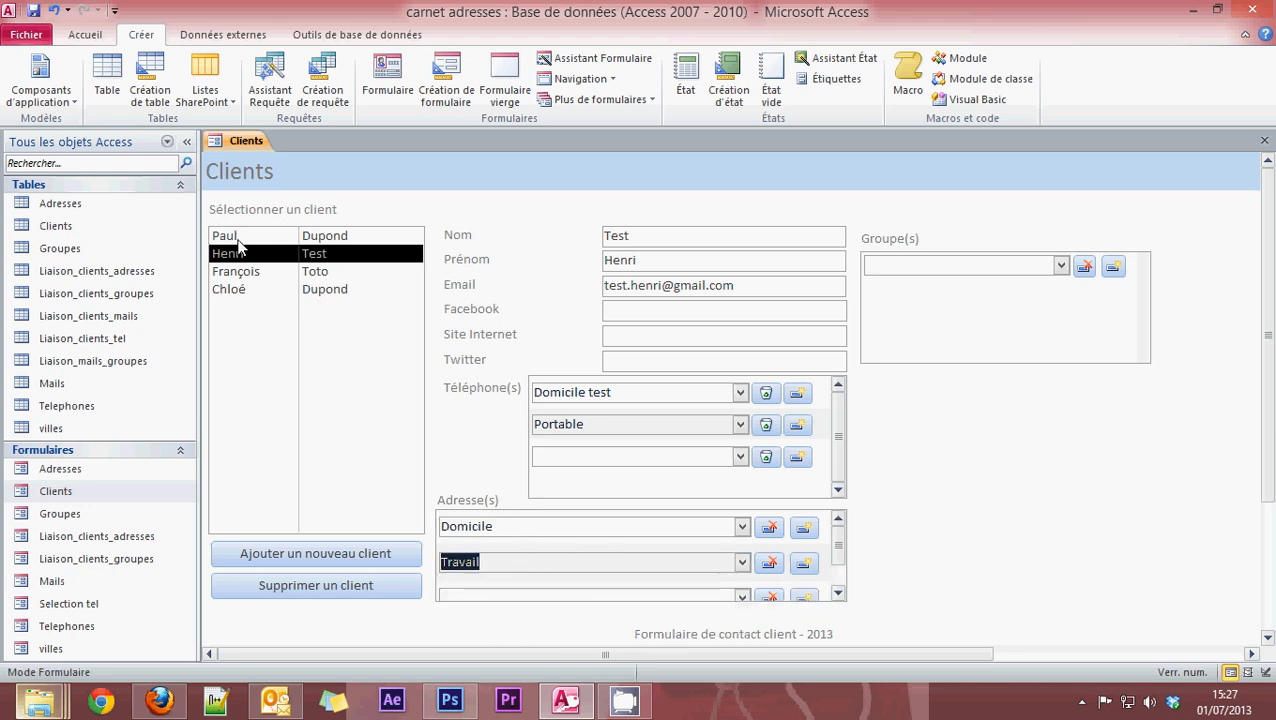
Assign the client to the group "Amis" and check the choices for a second group
left_click(1062, 266)
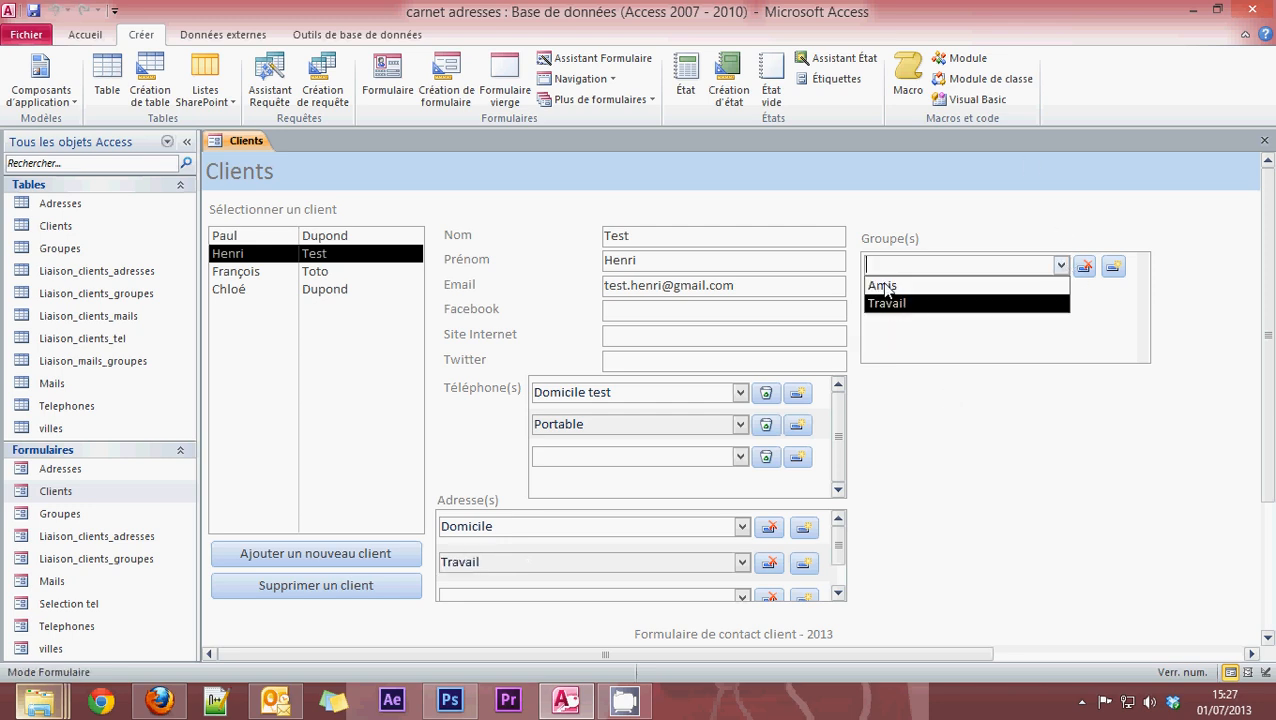
left_click(884, 287)
left_click(1061, 297)
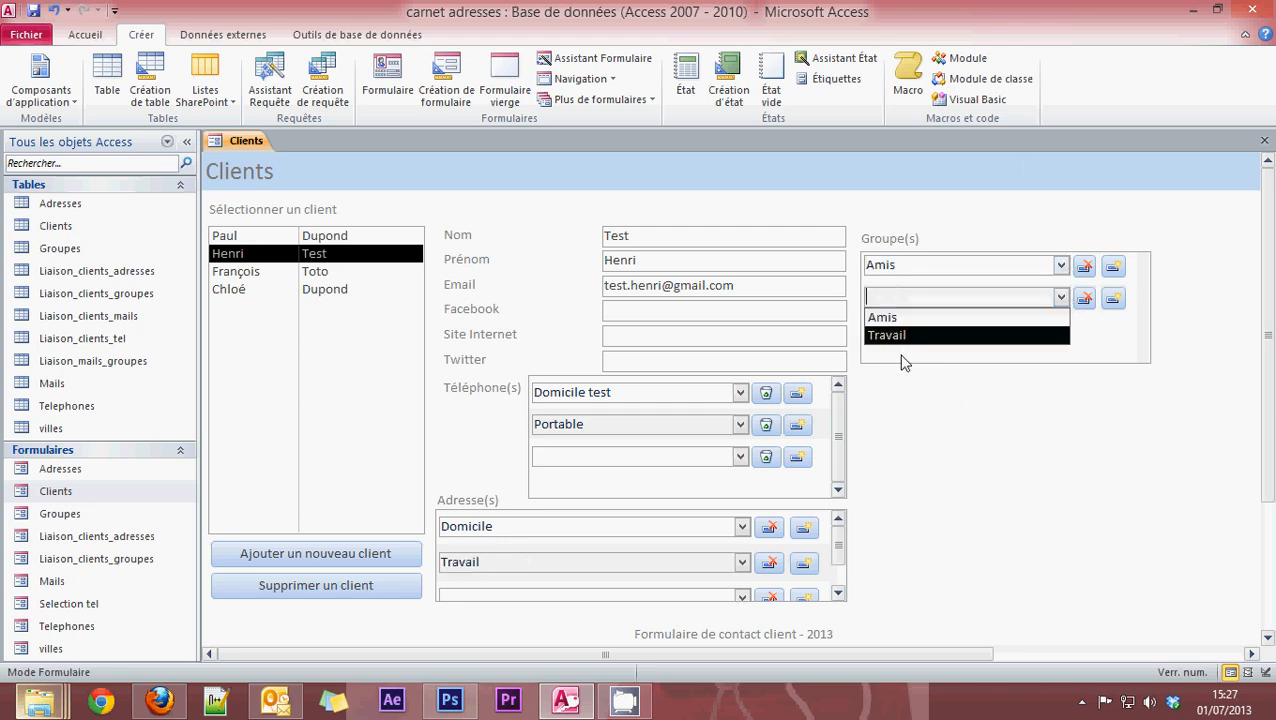
left_click(1051, 336)
Create a new group named "Test" and assign it to the client's second group line
left_click(1113, 298)
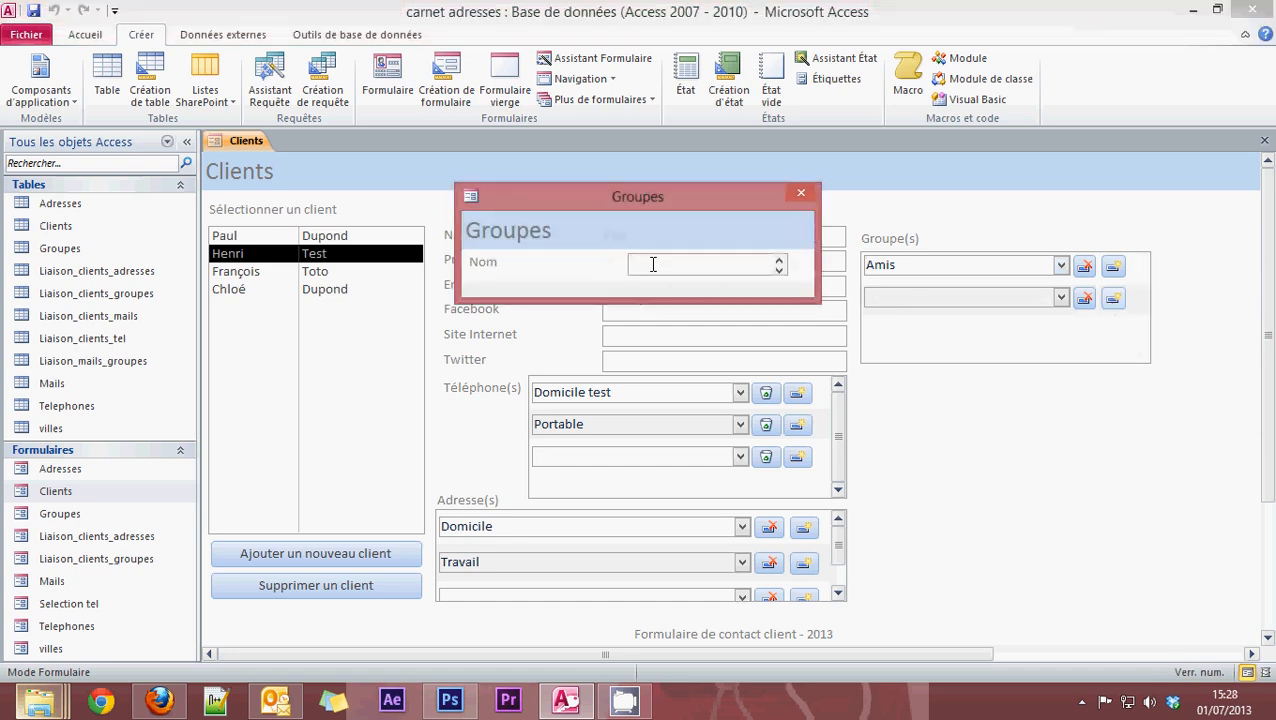
type("Test")
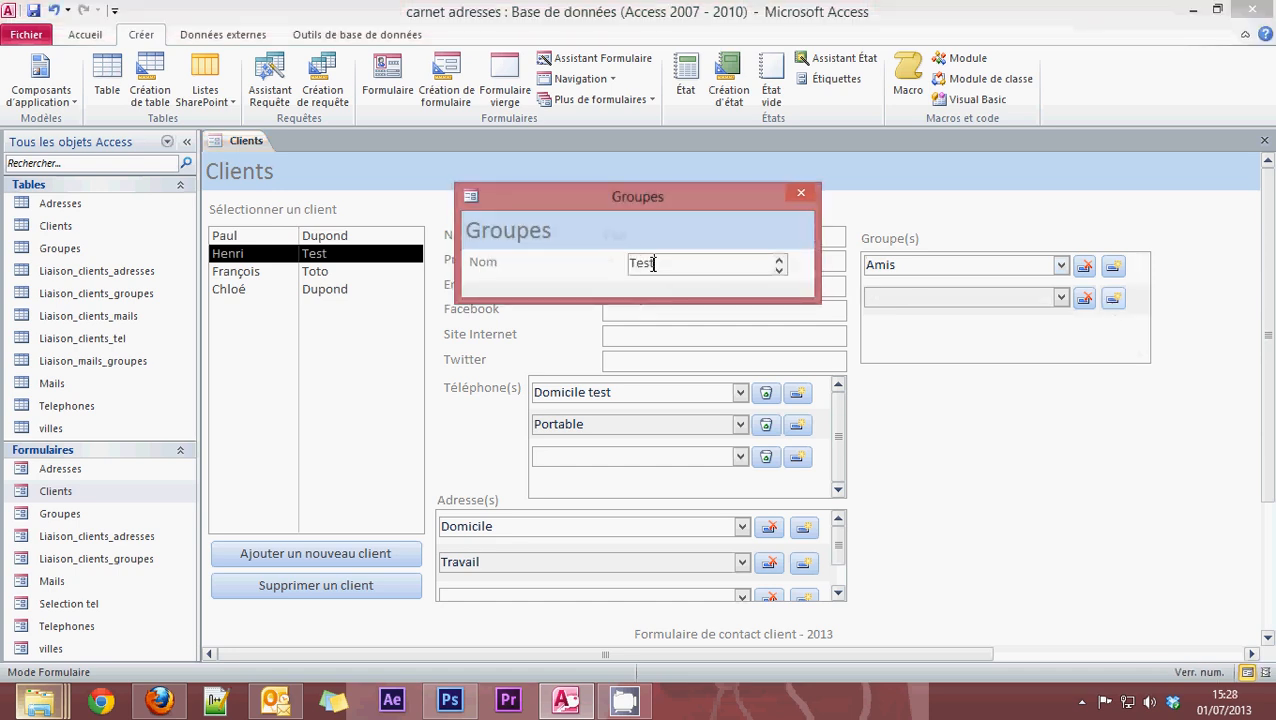
left_click(801, 192)
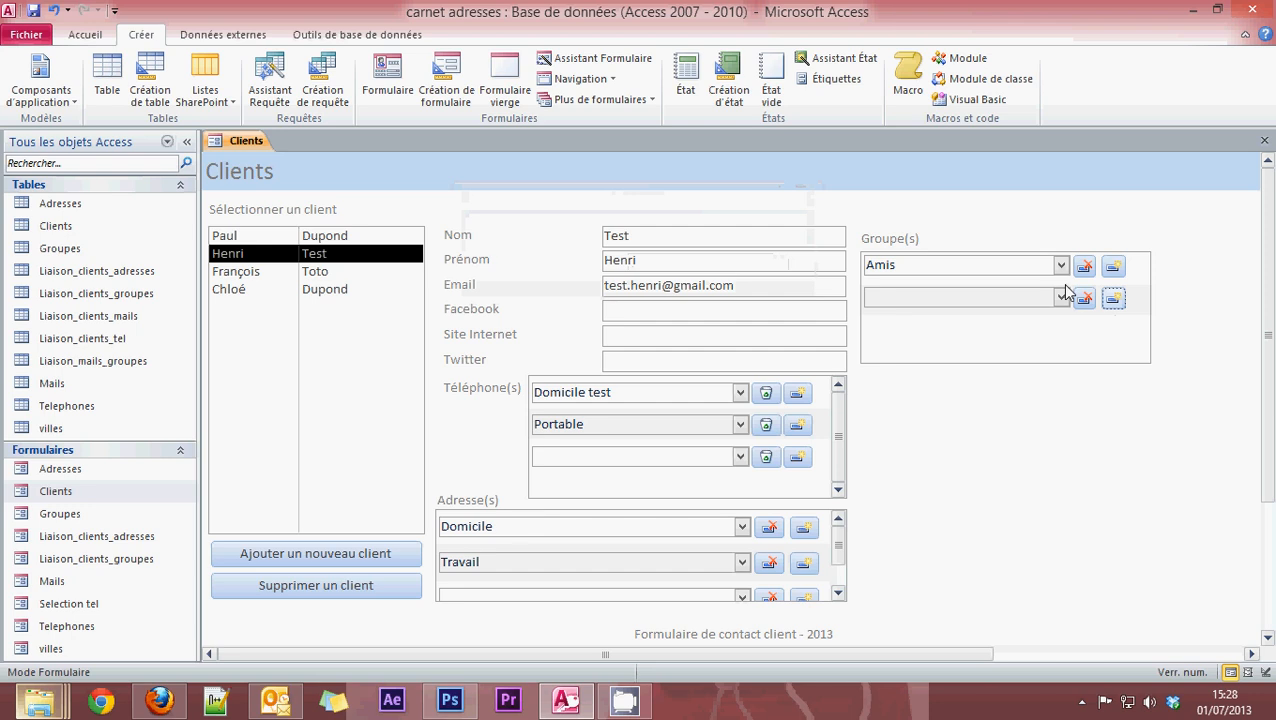
left_click(1061, 297)
left_click(940, 336)
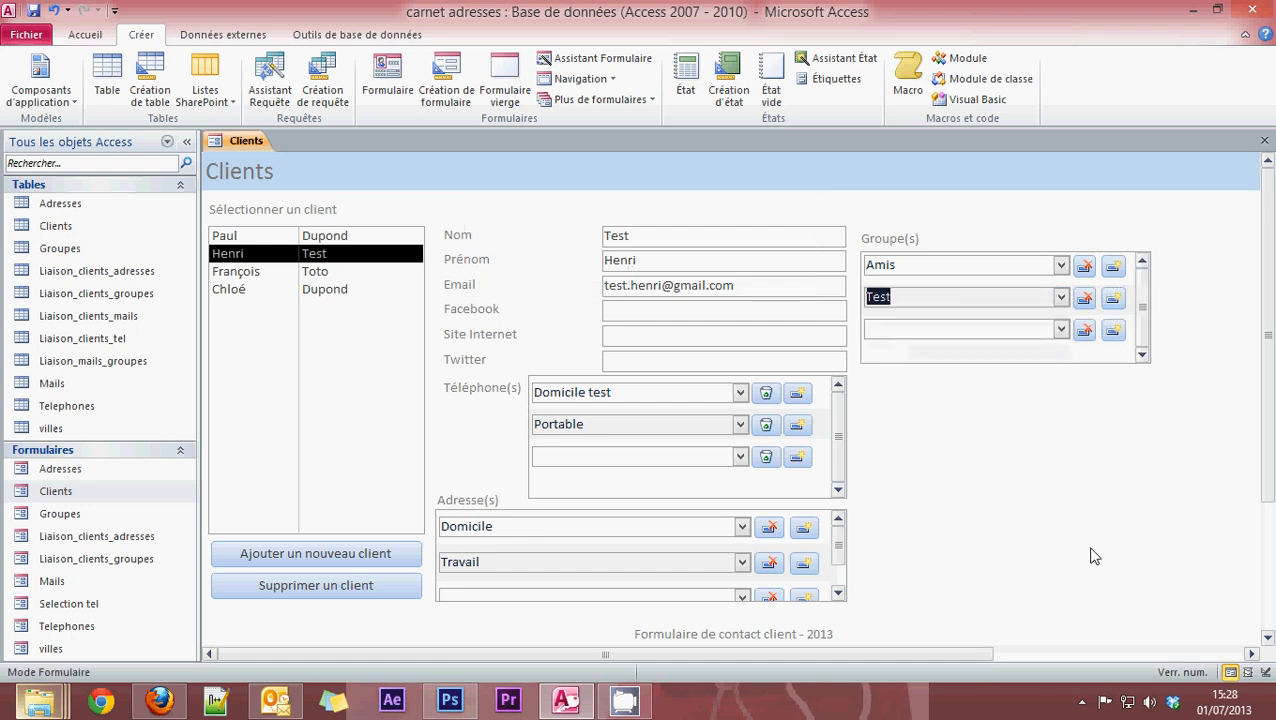
Check the group creation form, close it, and permanently remove the "Test" group from the client's second group line
left_click(1114, 300)
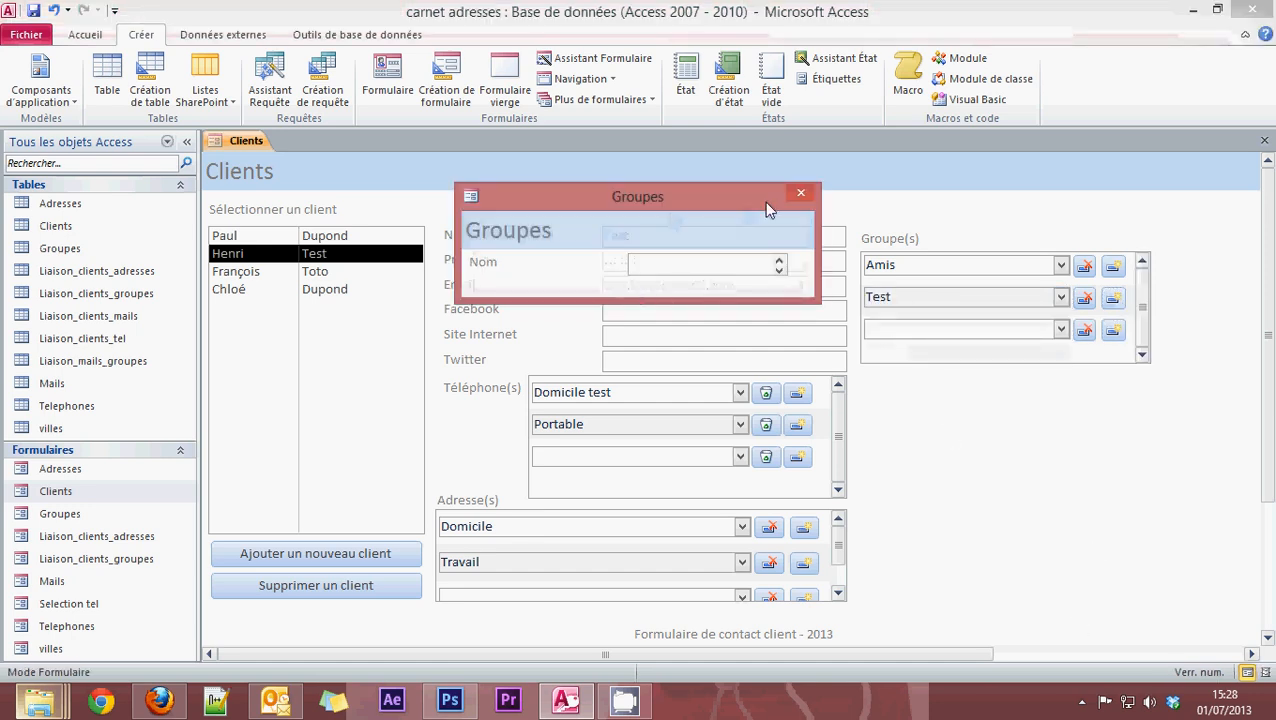
left_click(801, 196)
left_click(1085, 297)
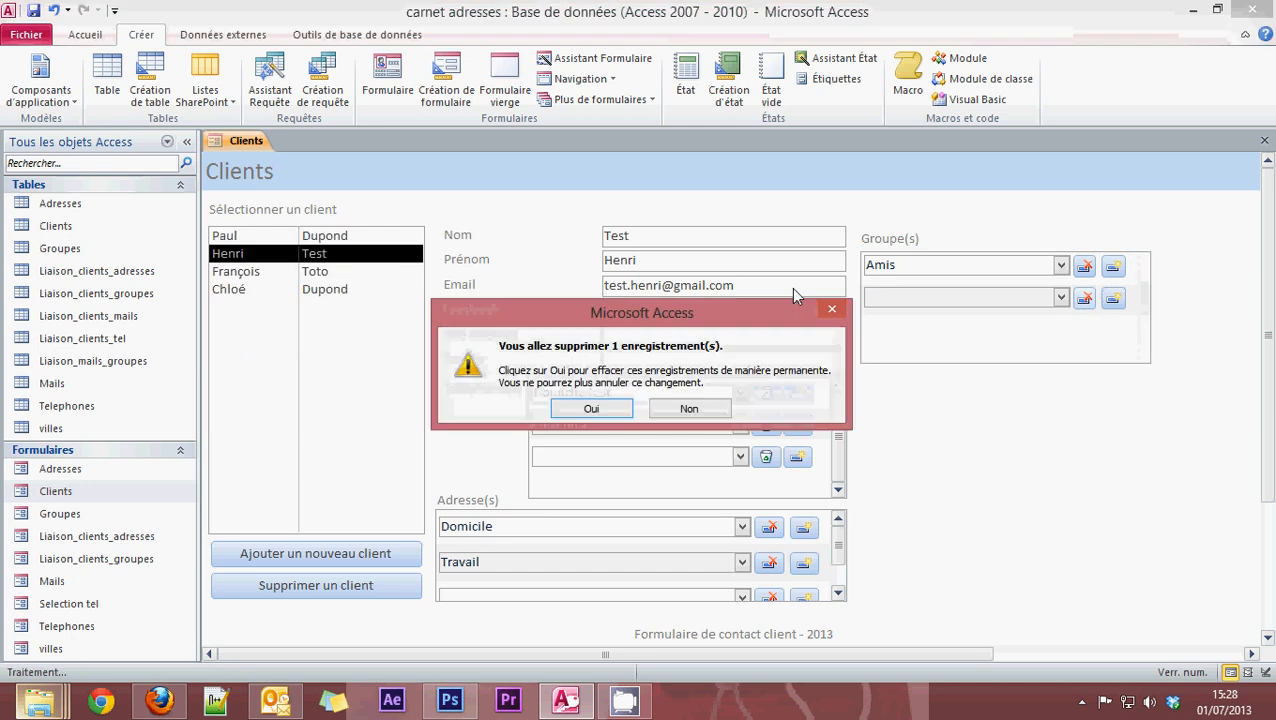
left_click(612, 408)
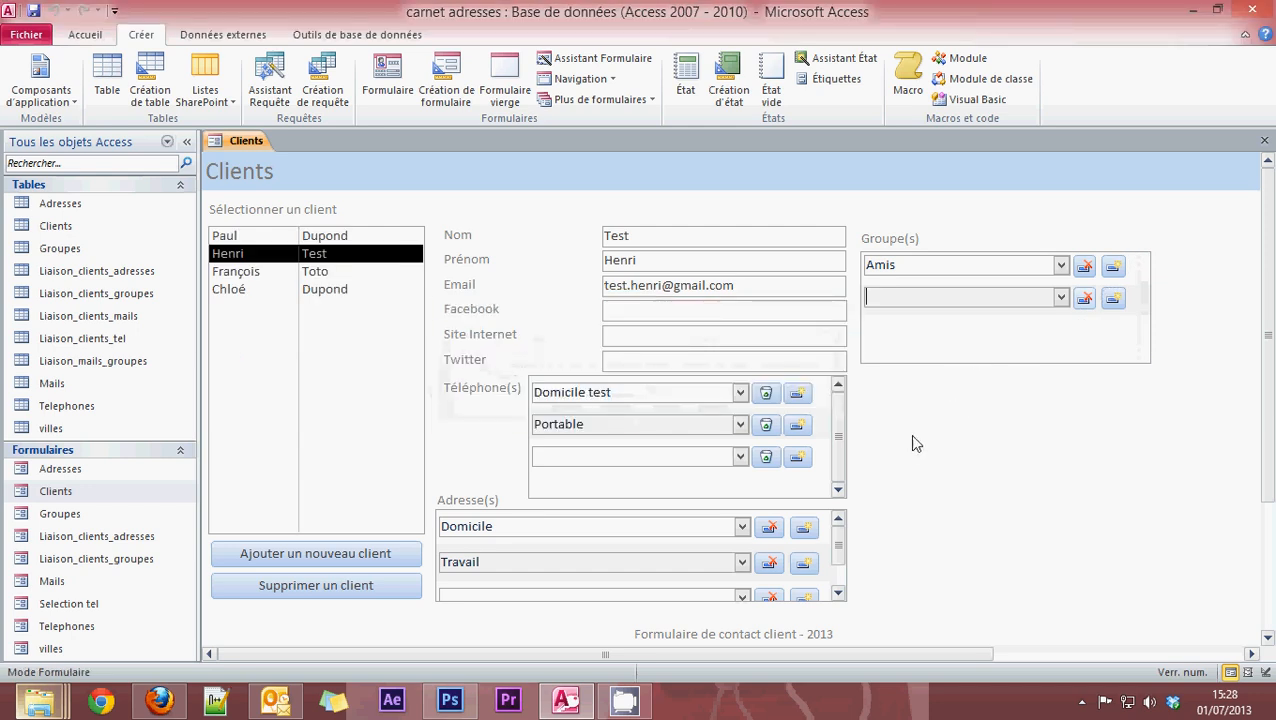
Compare the records of several clients by selecting them in the client list, finishing on the first client
left_click(214, 240)
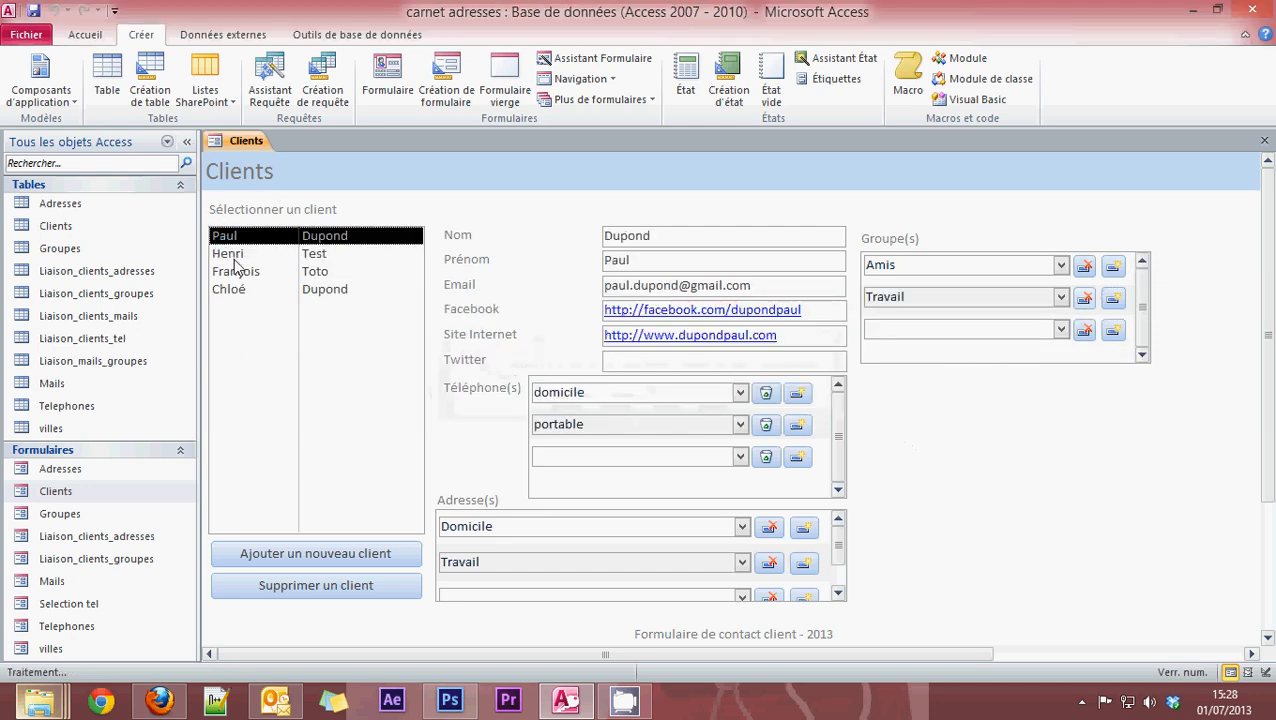
left_click(231, 257)
left_click(240, 289)
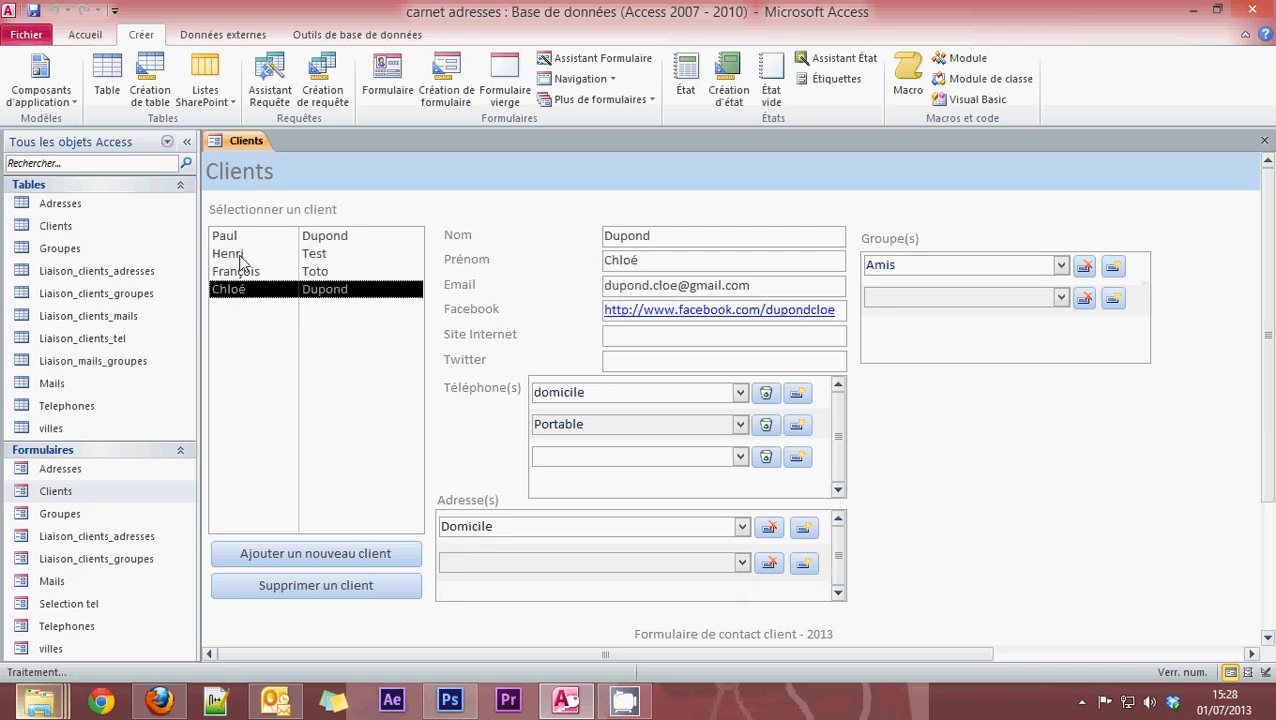
left_click(254, 238)
left_click(256, 252)
left_click(268, 236)
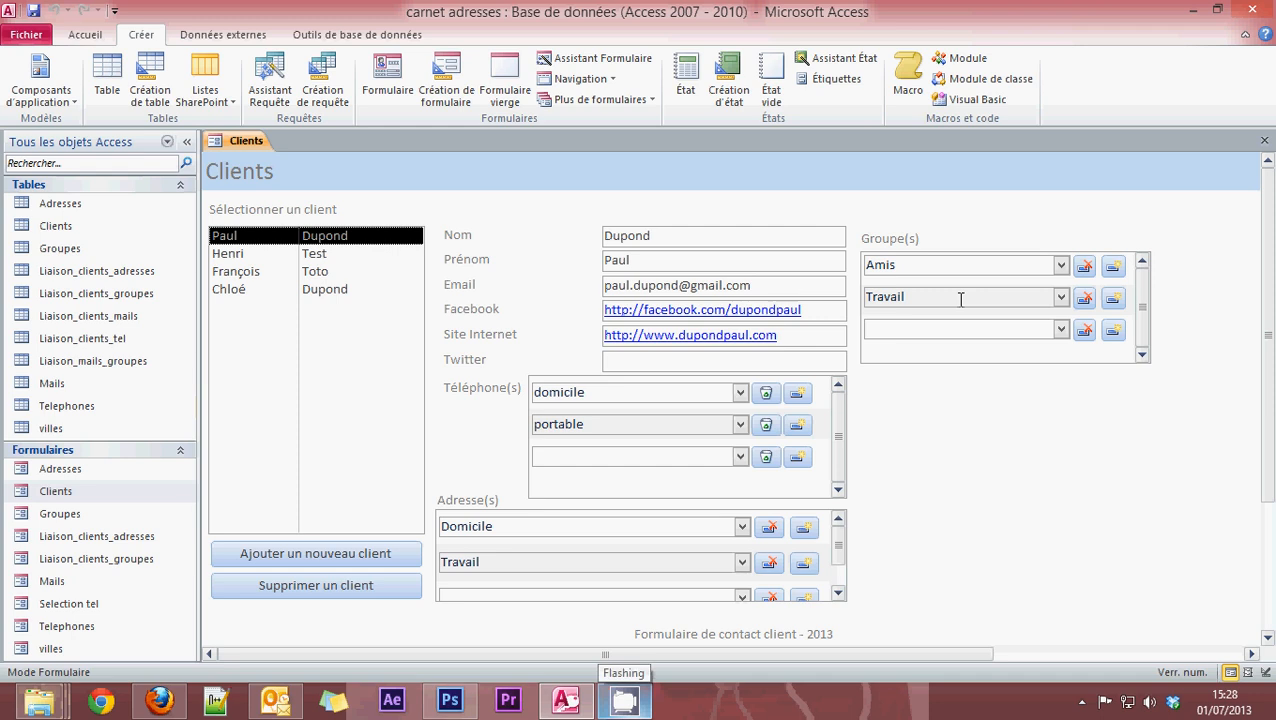
Open the five Liaison tables, from Liaison_mails_groupes to Liaison_clients_adresses, to examine their linked records
double_click(98, 361)
double_click(91, 338)
double_click(90, 316)
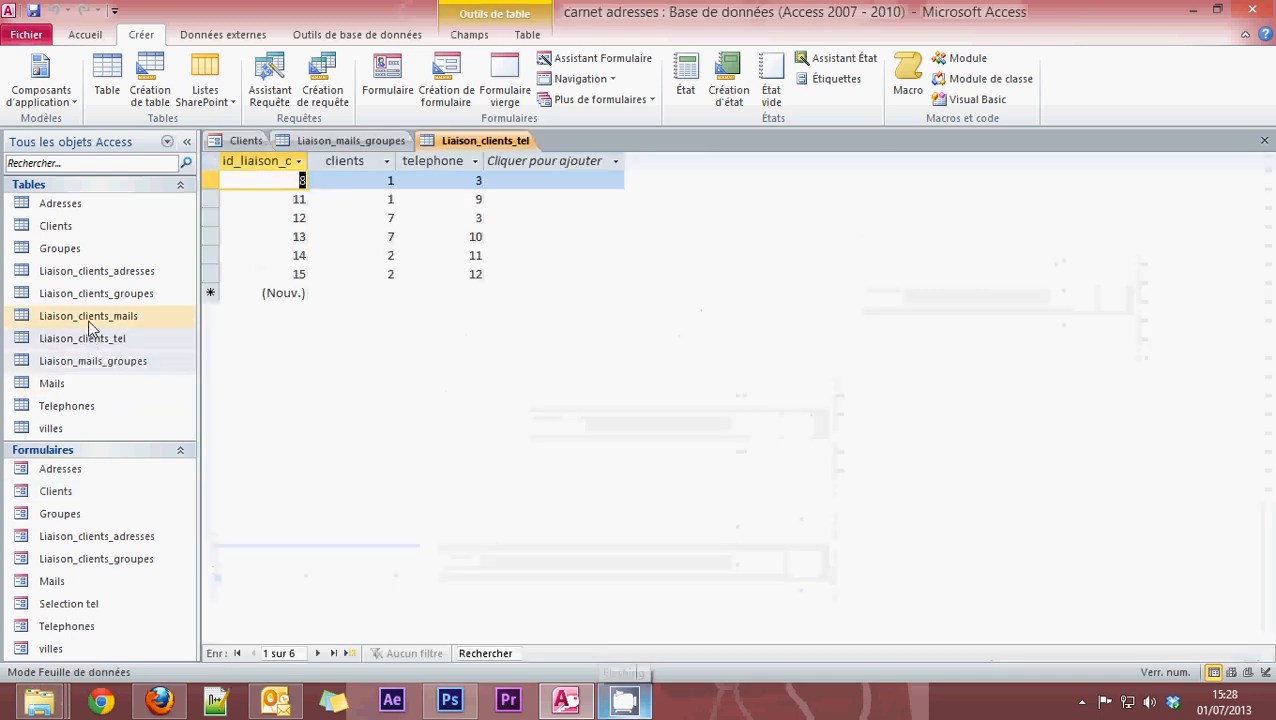
double_click(90, 293)
double_click(89, 274)
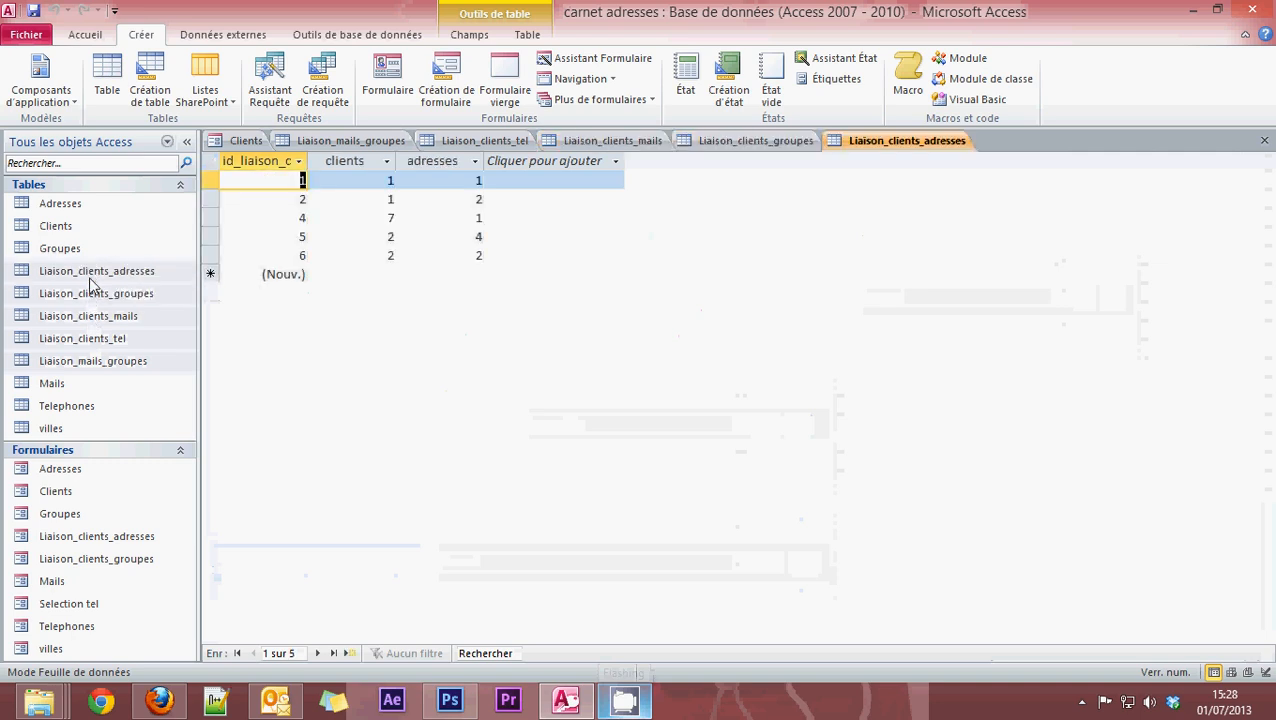
Examine the Groupes, Clients, Adresses, Telephones and villes tables, and close all open tables and the Clients form
double_click(70, 249)
double_click(56, 227)
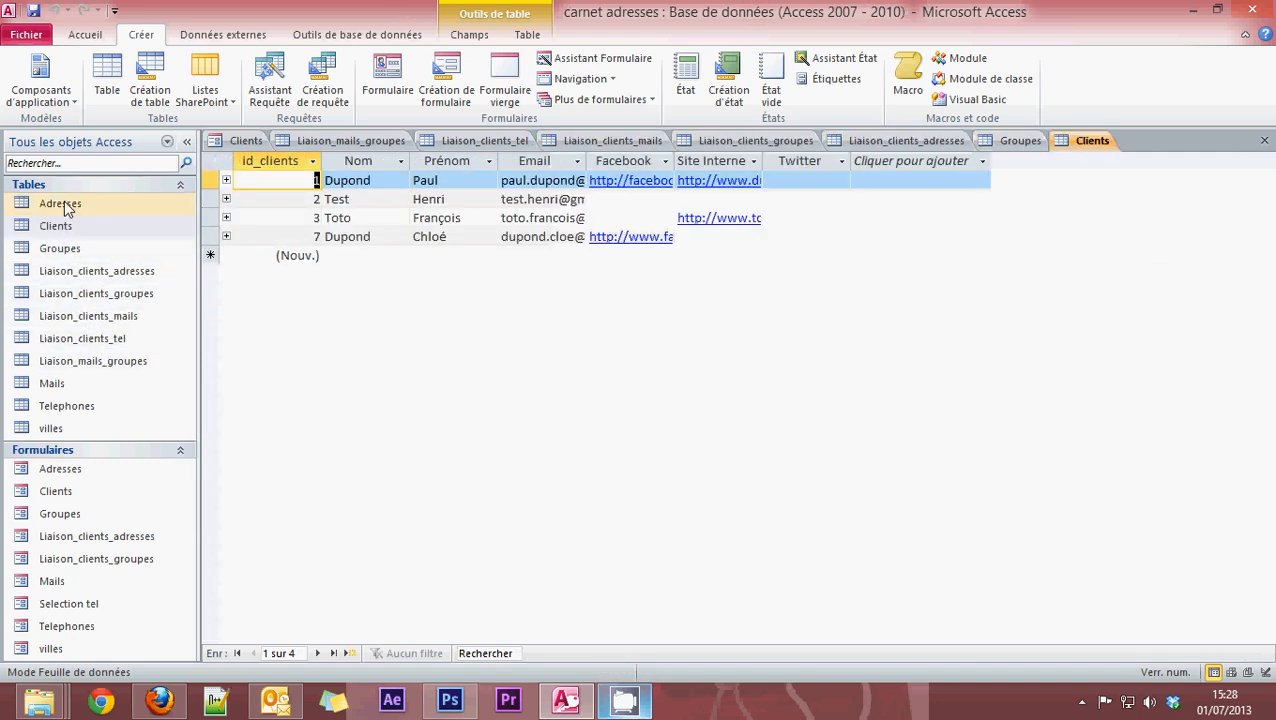
double_click(64, 203)
double_click(53, 405)
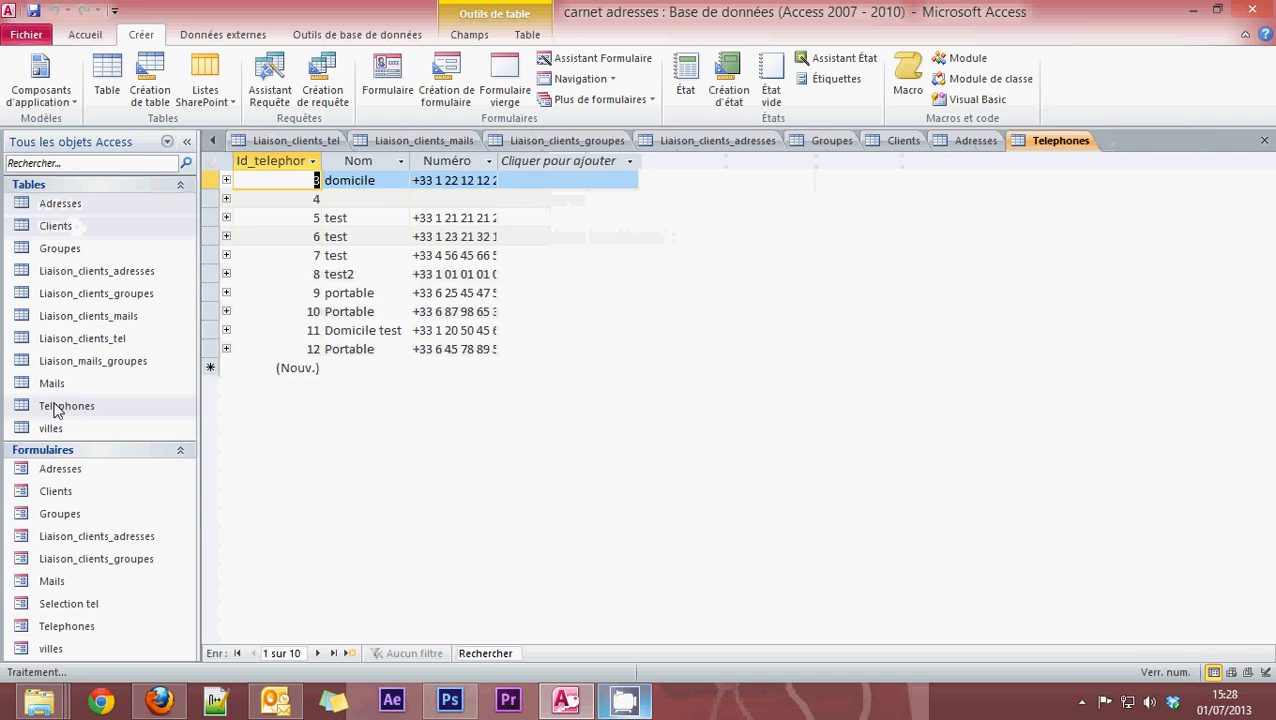
double_click(53, 428)
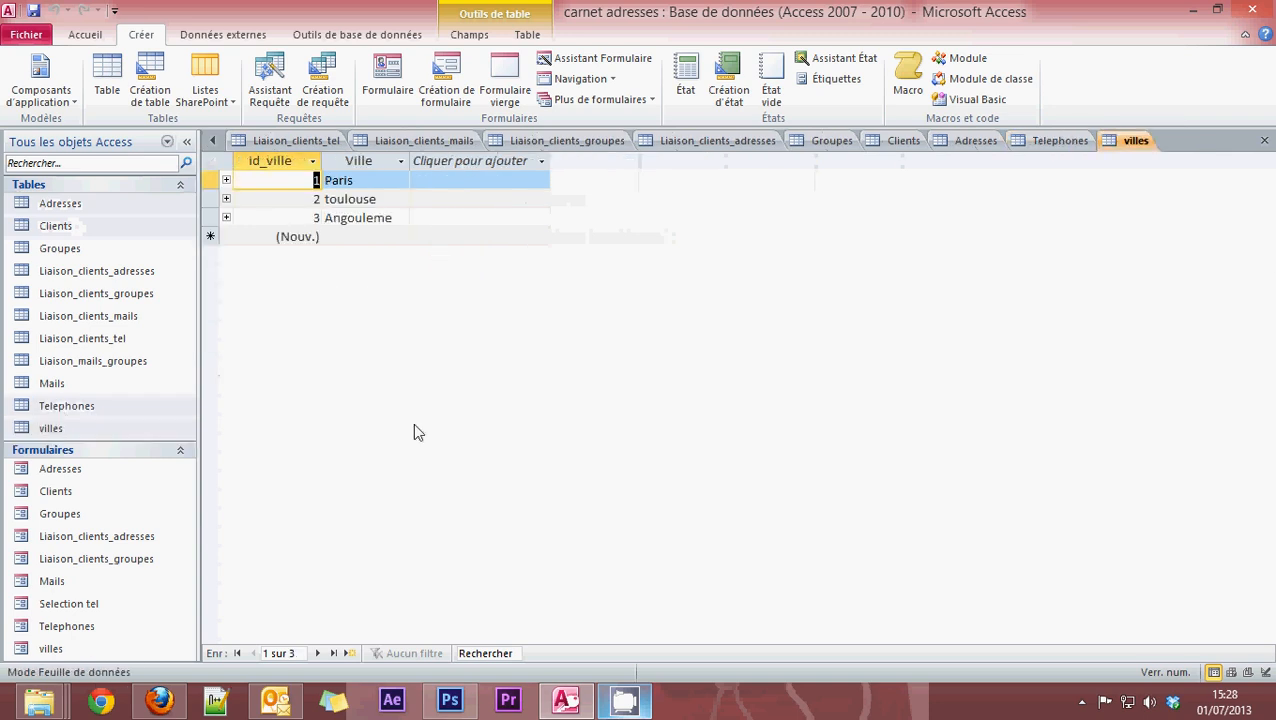
double_click(1266, 144)
double_click(1266, 144)
triple_click(1266, 144)
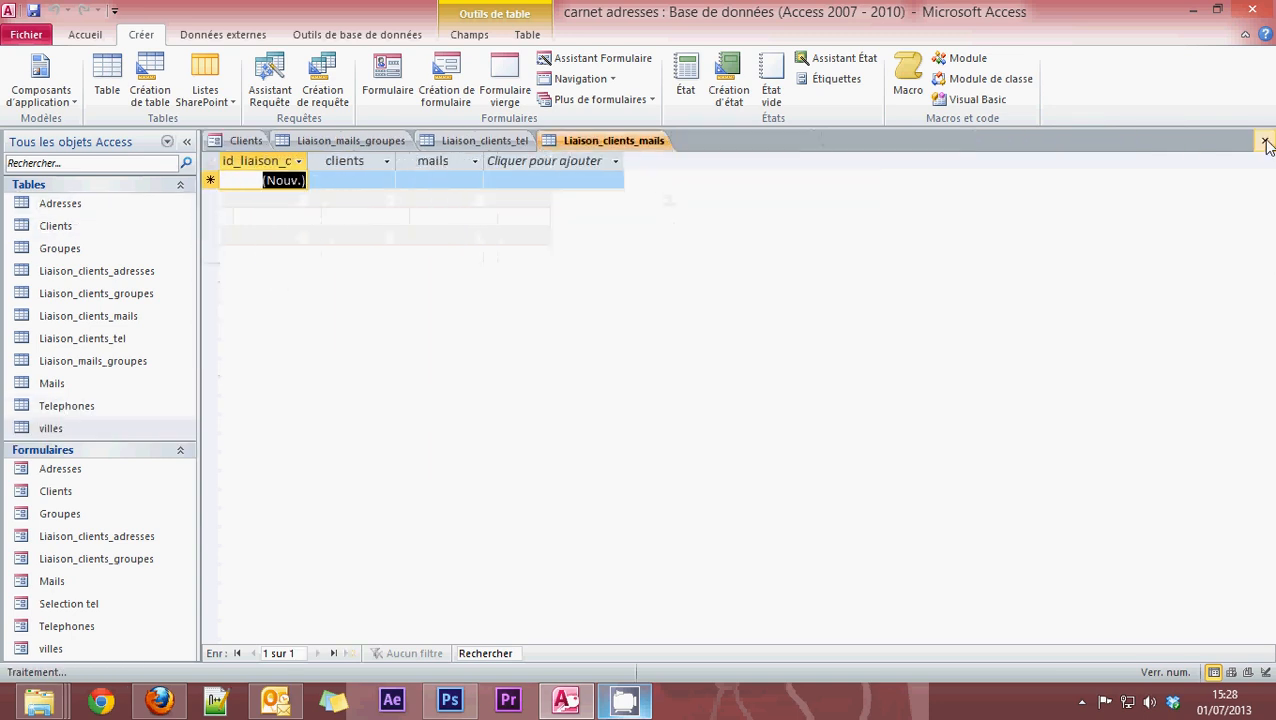
double_click(1266, 144)
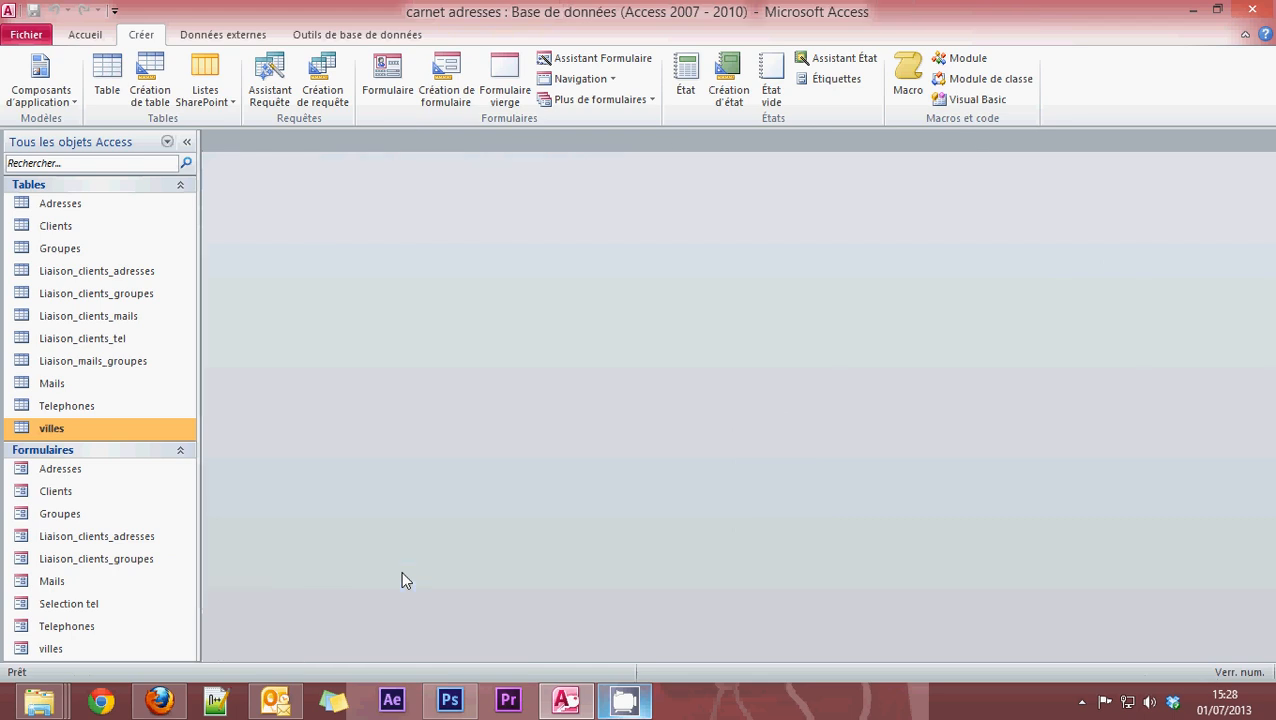
Open the Mails form in Design view and add an attachment control below the Message field
right_click(30, 585)
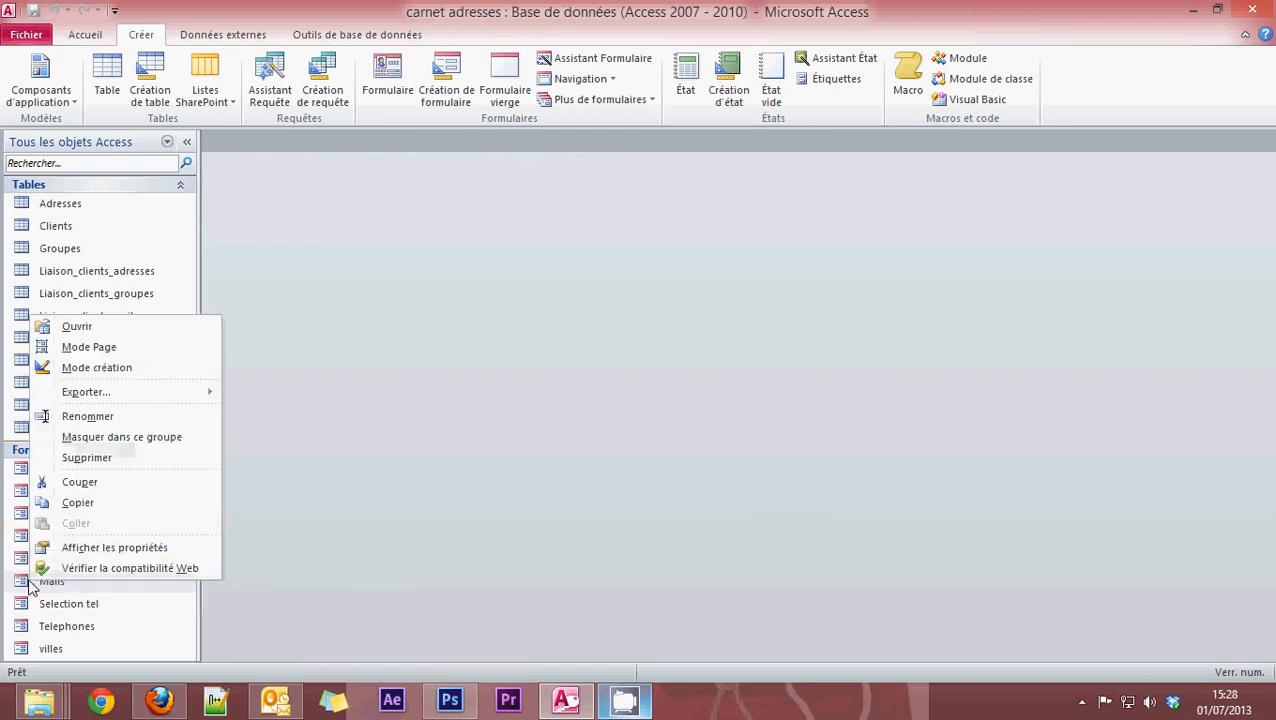
left_click(95, 368)
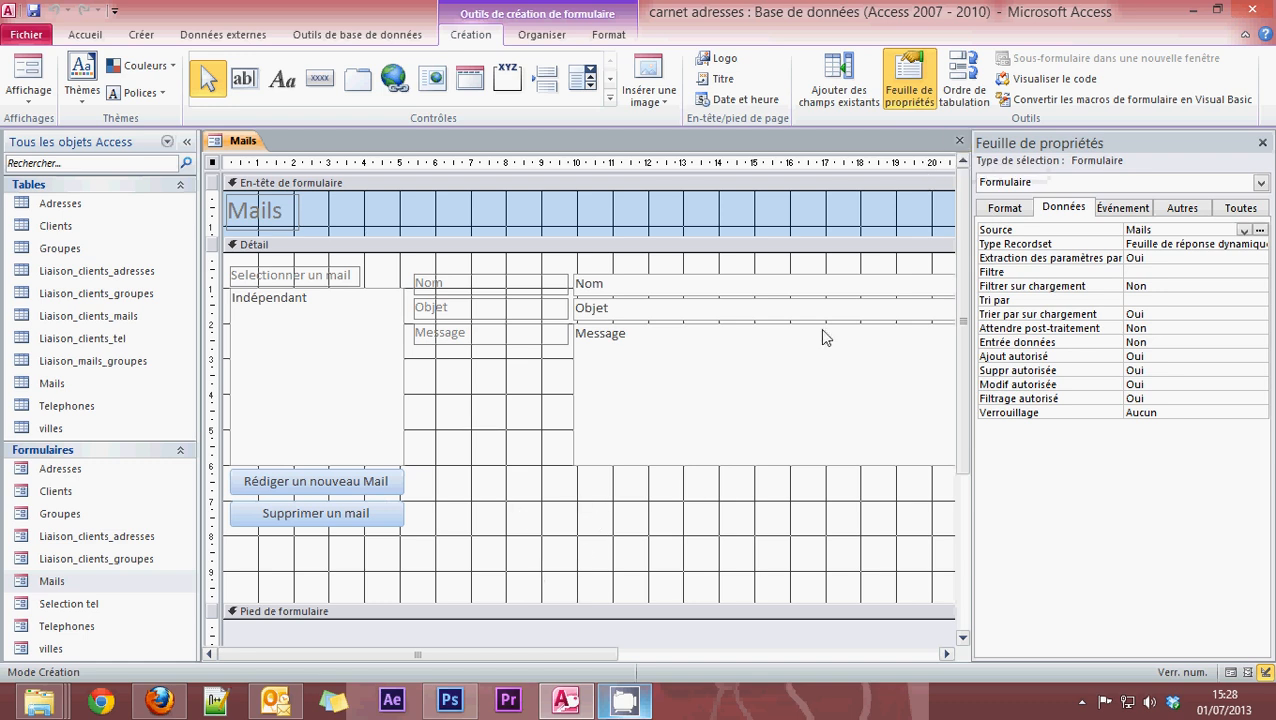
left_click(610, 98)
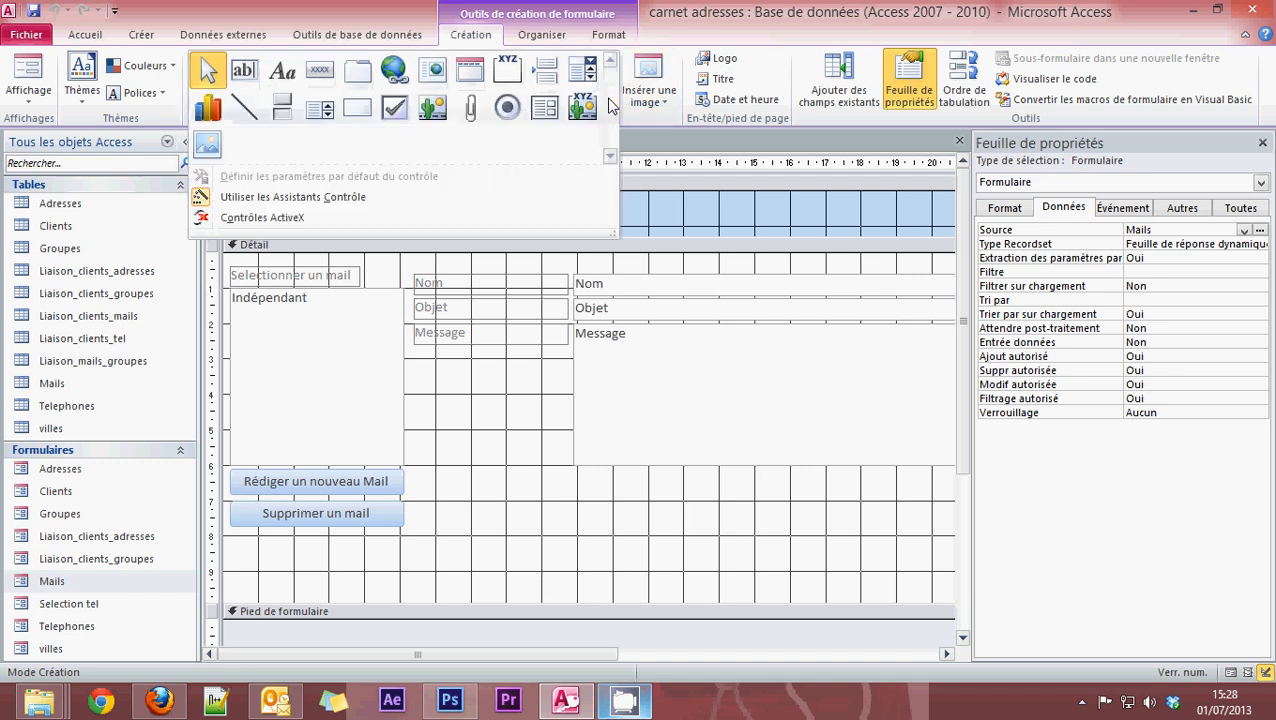
left_click(468, 118)
left_click(574, 471)
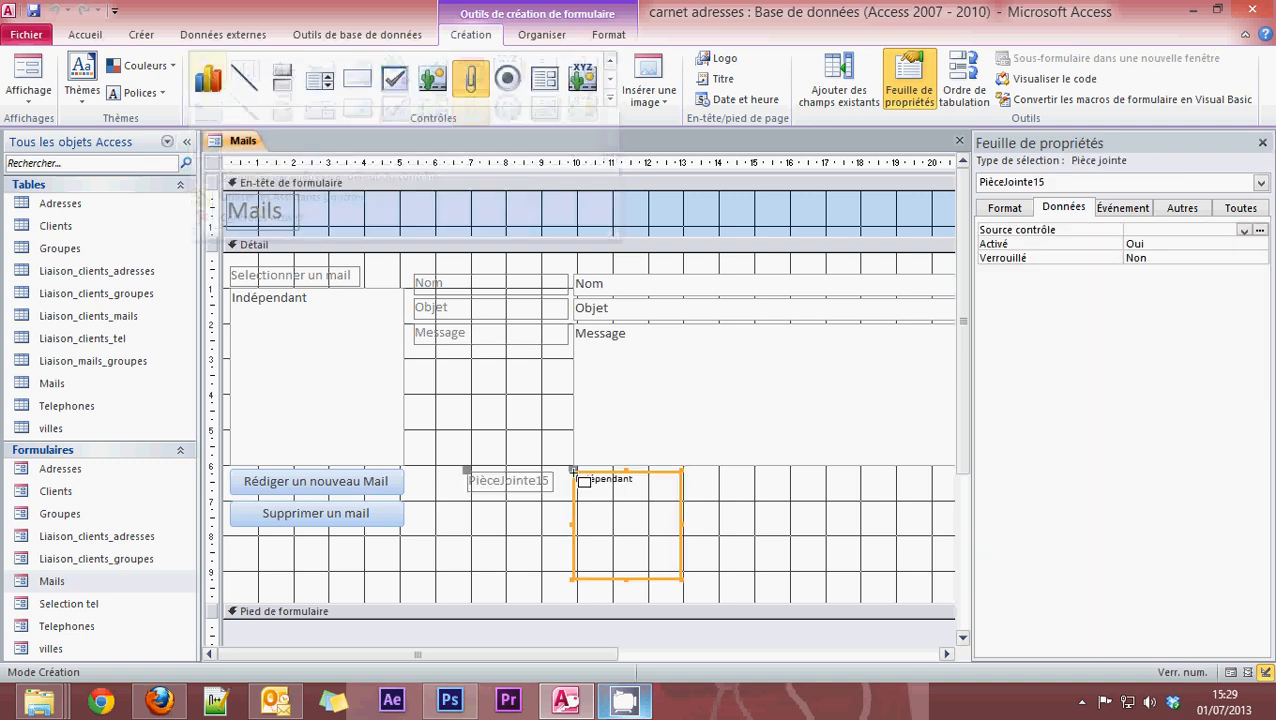
Change the attachment control's label text to "Fichier Joint"
left_click(514, 484)
left_click(513, 483)
left_click_drag(470, 479, 585, 476)
type("Fichier")
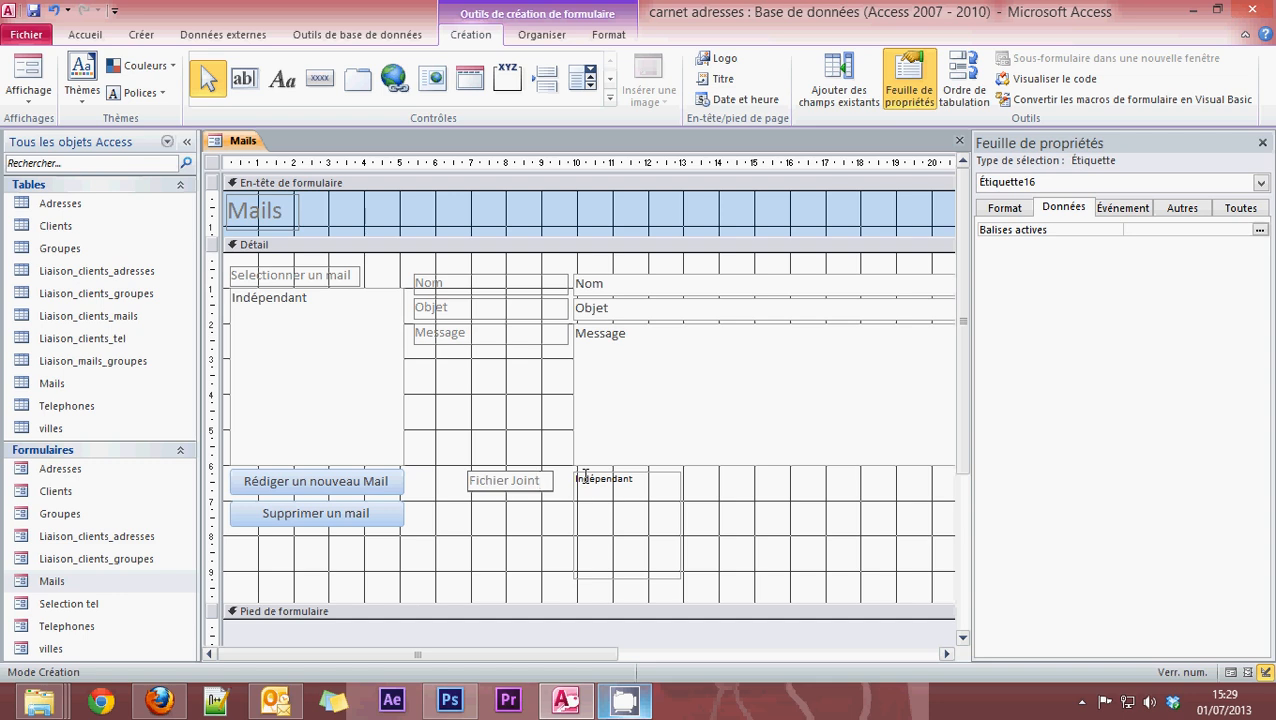
left_click(641, 486)
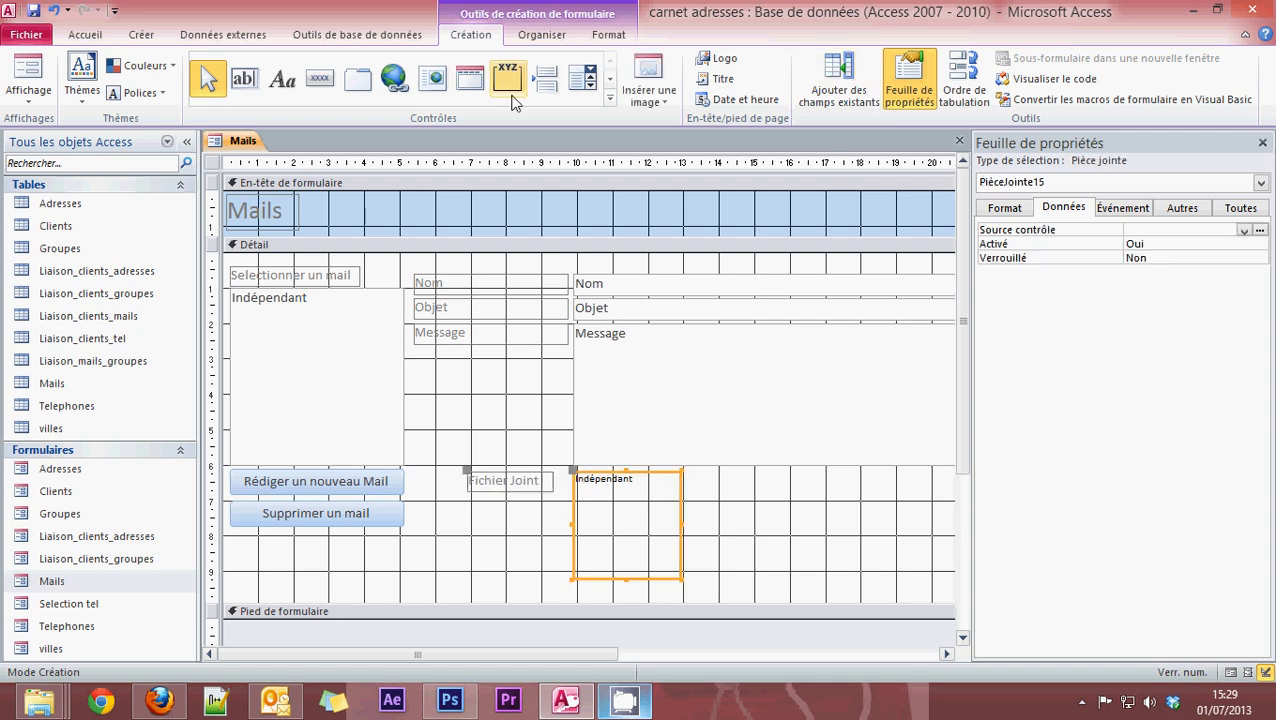
left_click(510, 481)
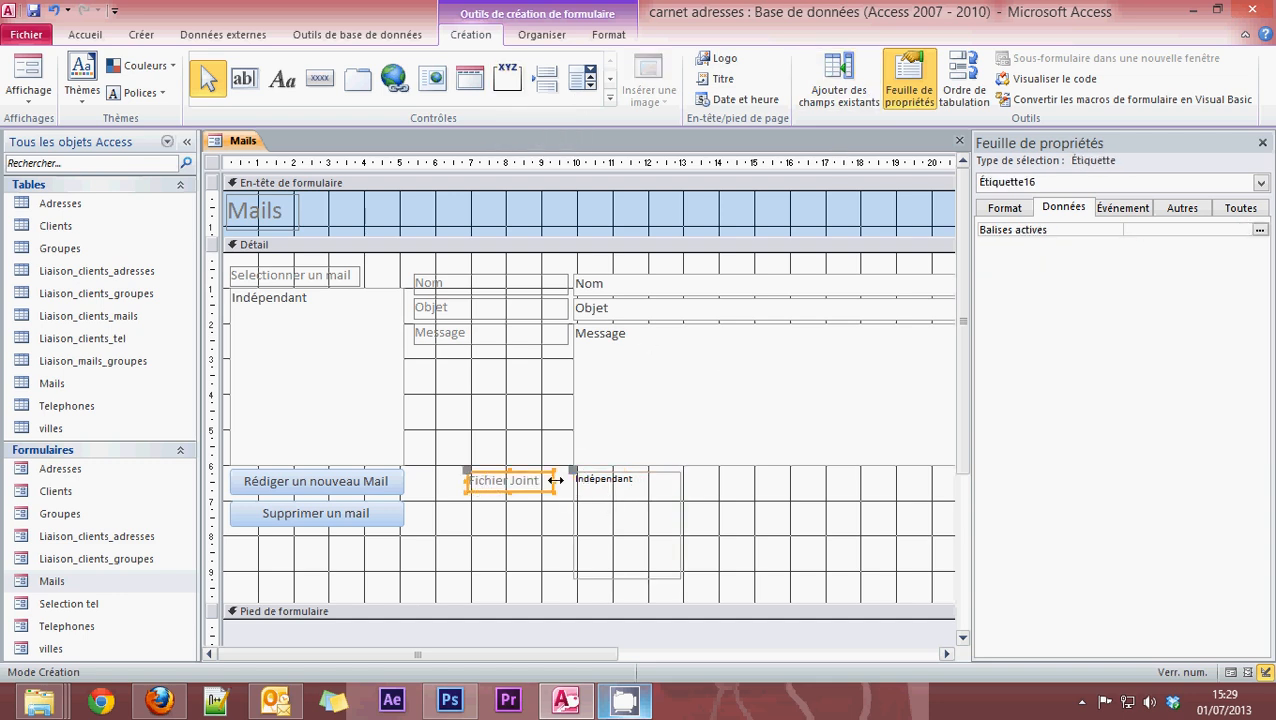
Bind the attachment control to the Fichier_joint field and check the attachment column in the Mails table
left_click(677, 498)
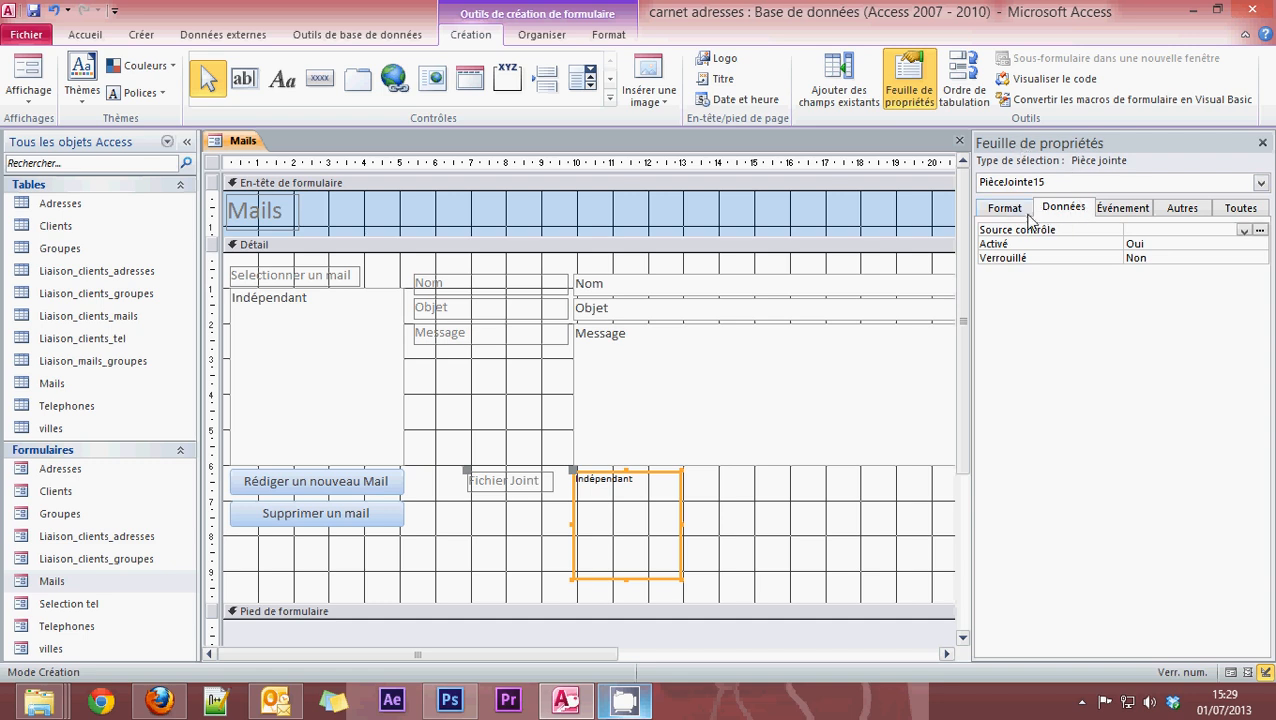
left_click(1243, 231)
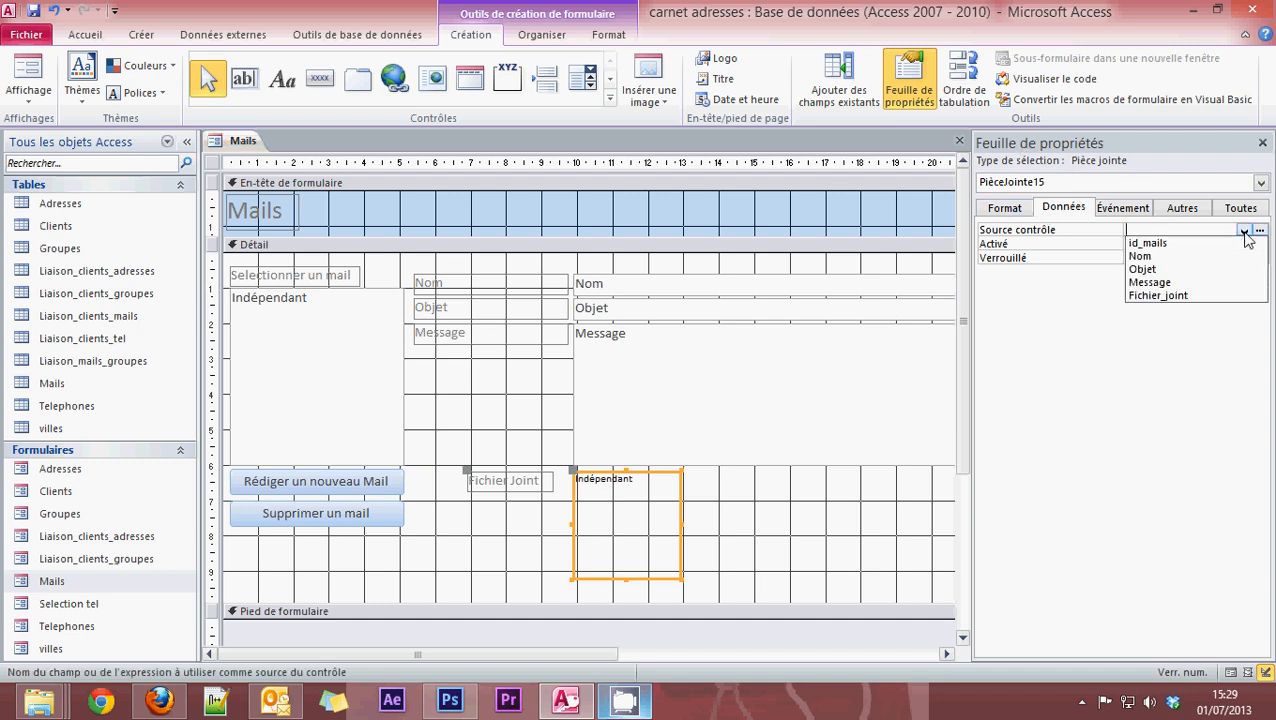
left_click(1160, 295)
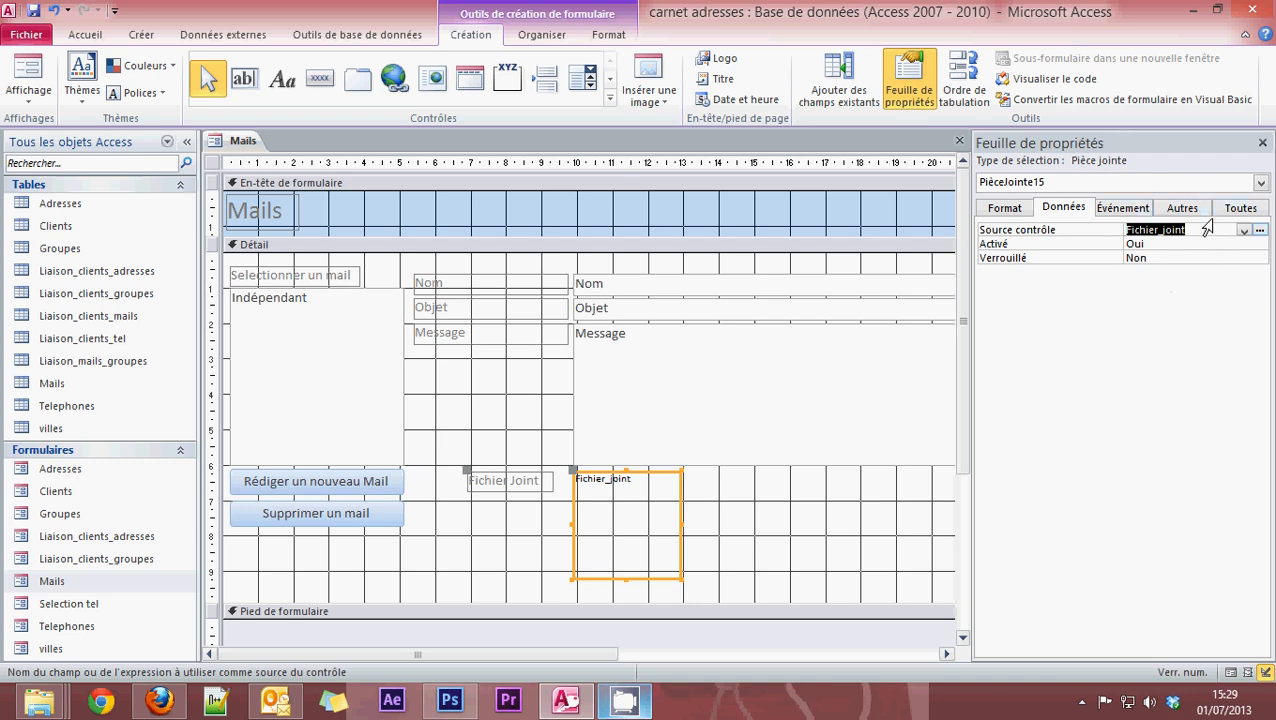
double_click(45, 385)
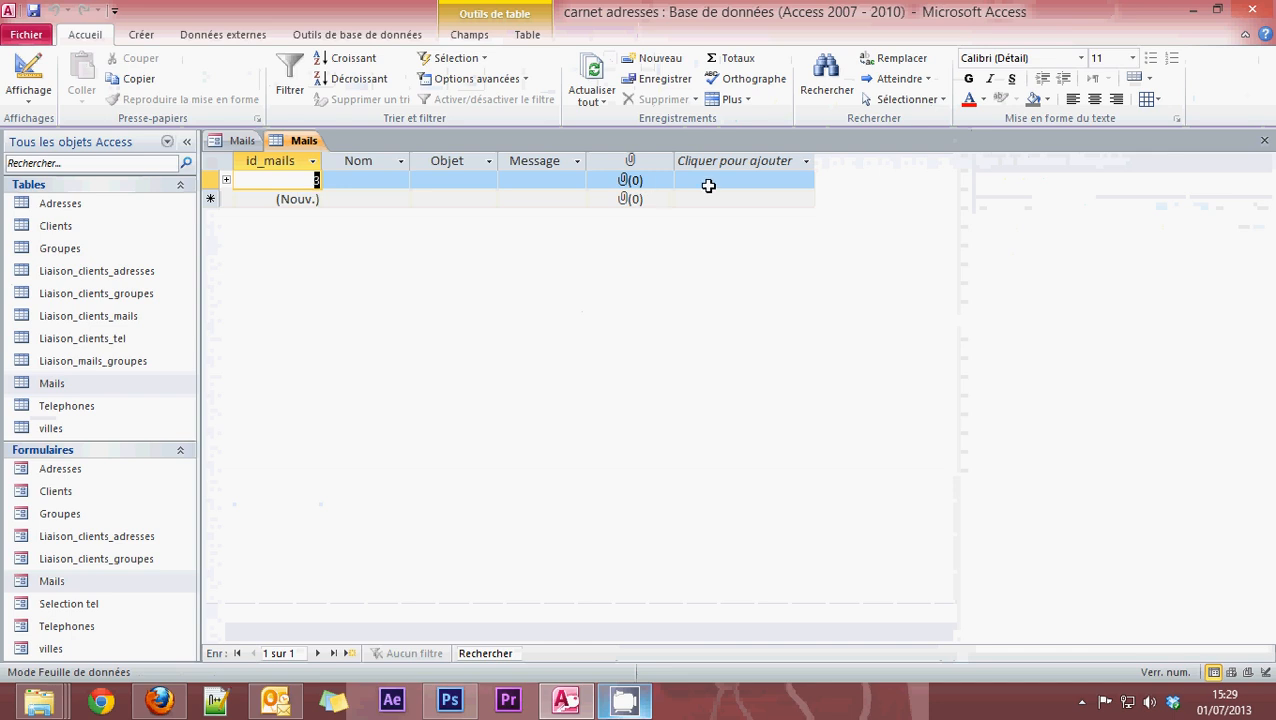
left_click(1266, 143)
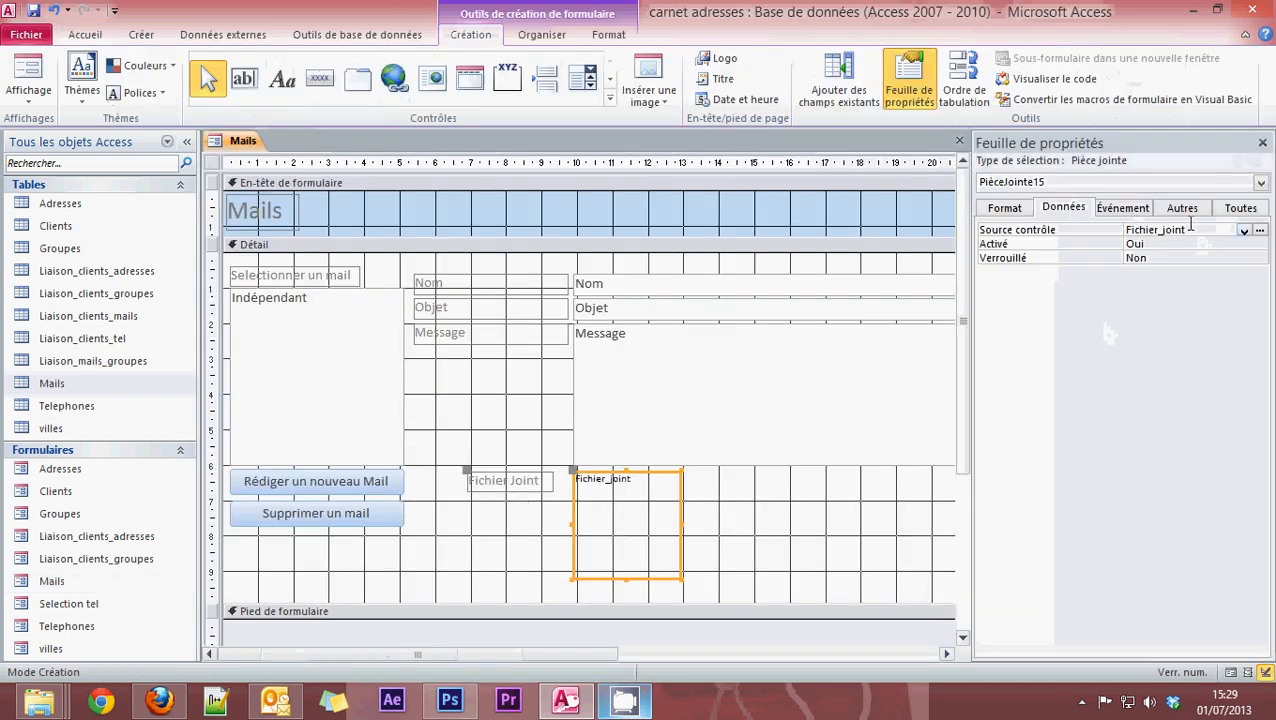
Close the Mails form design with its changes saved, and reopen the form in Form view
left_click(765, 510)
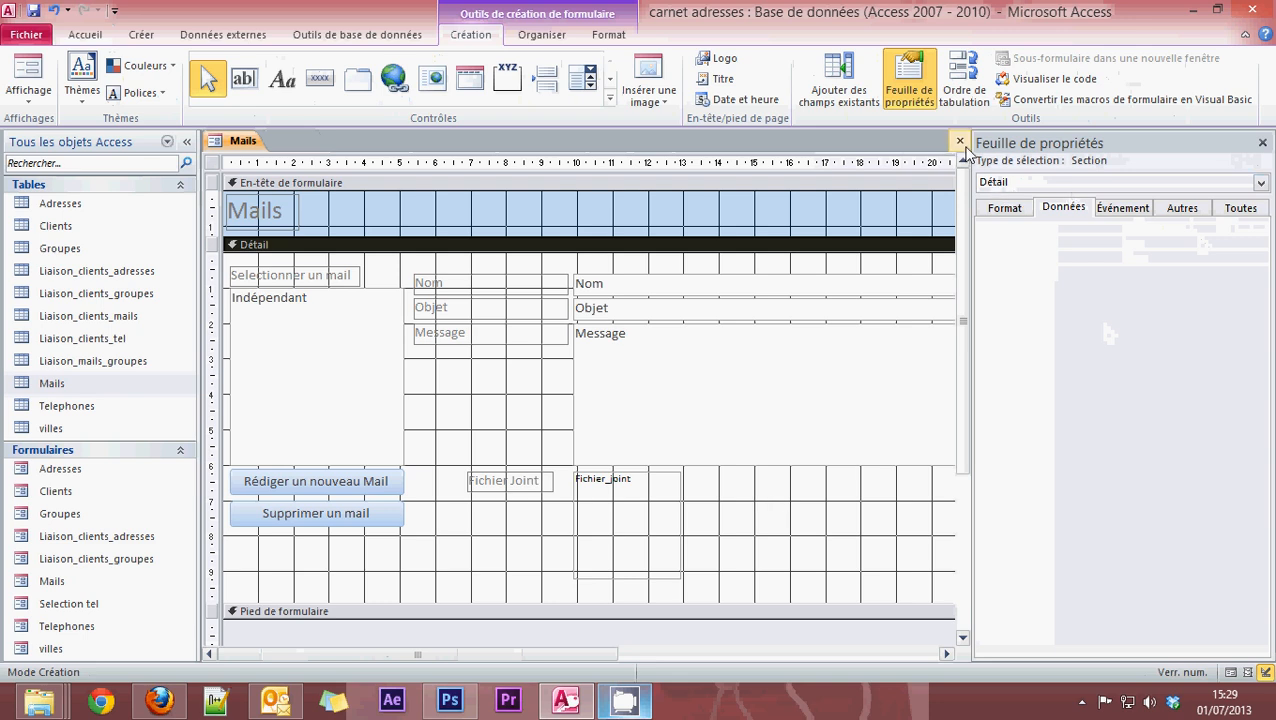
left_click(960, 140)
left_click(584, 398)
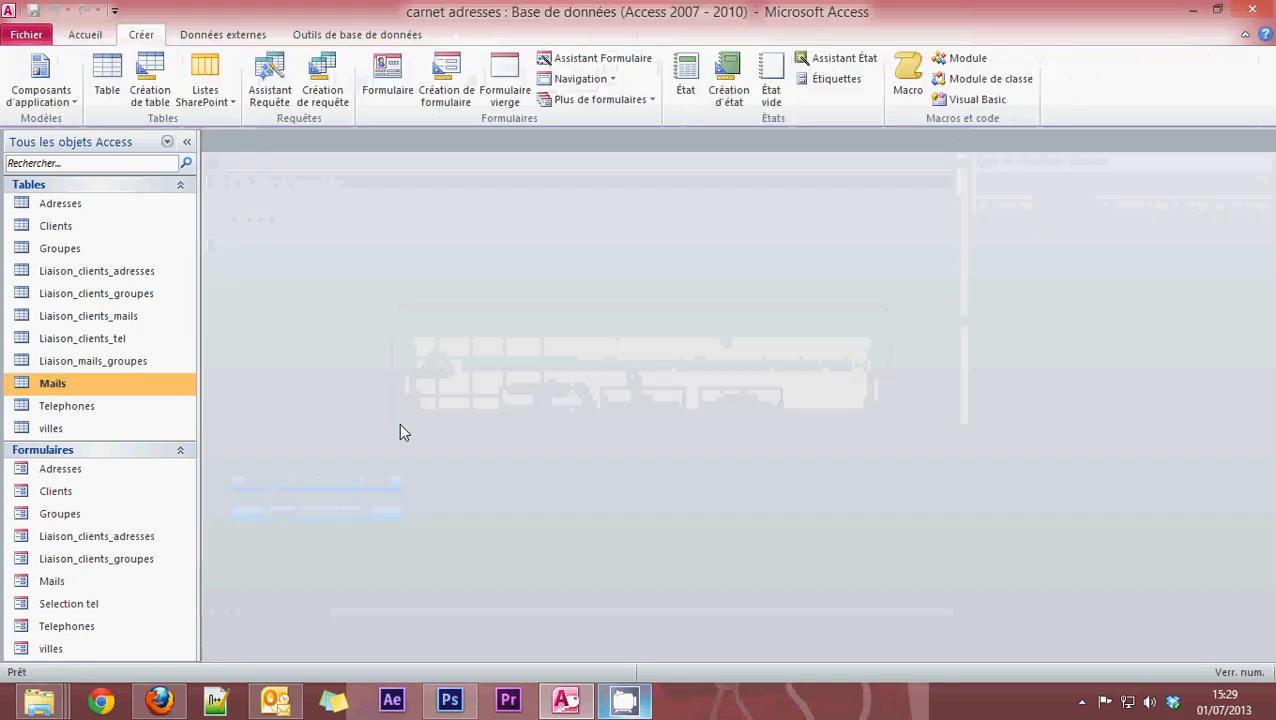
double_click(53, 582)
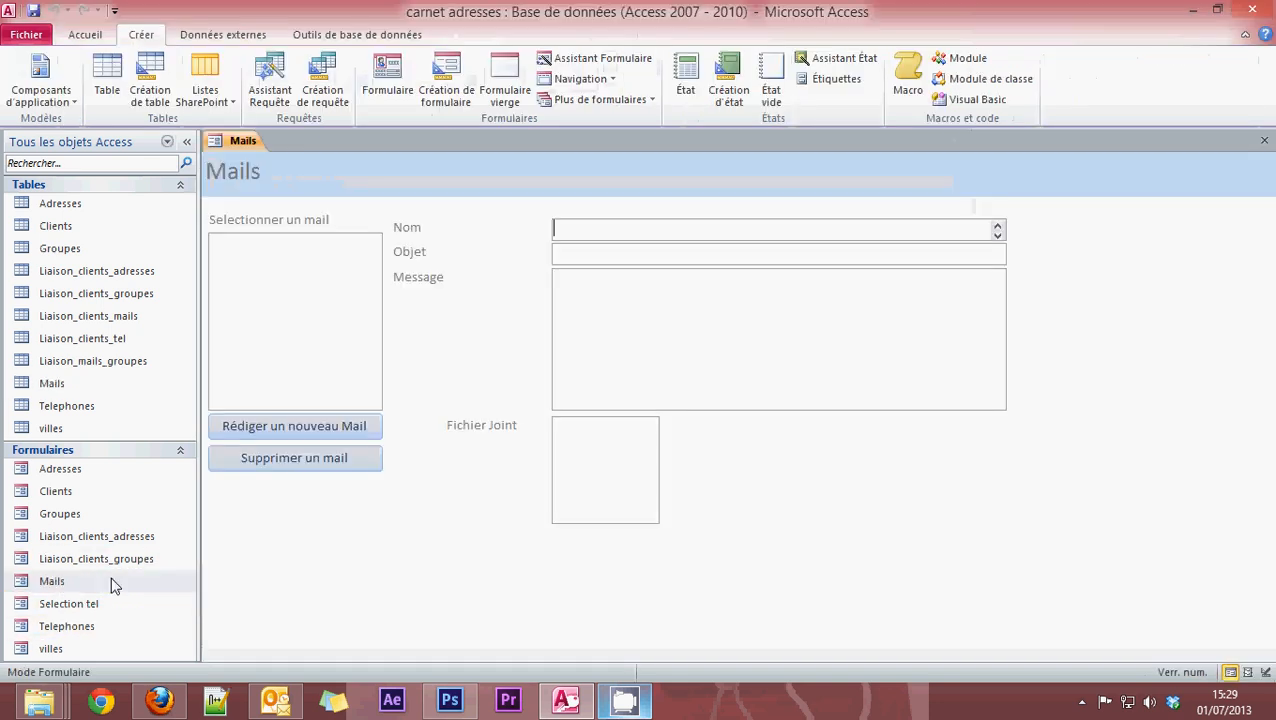
Attach the file explication.xlsx to the mail record through the Fichier Joint control
left_click(612, 455)
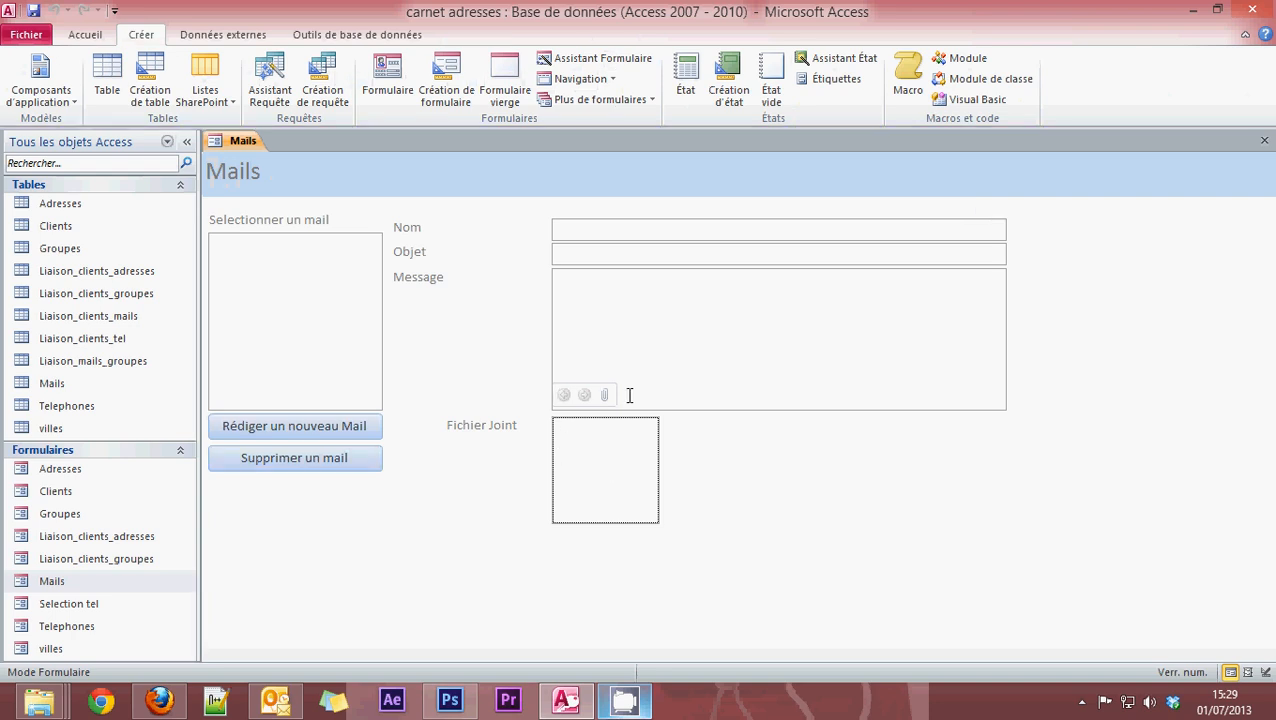
double_click(584, 504)
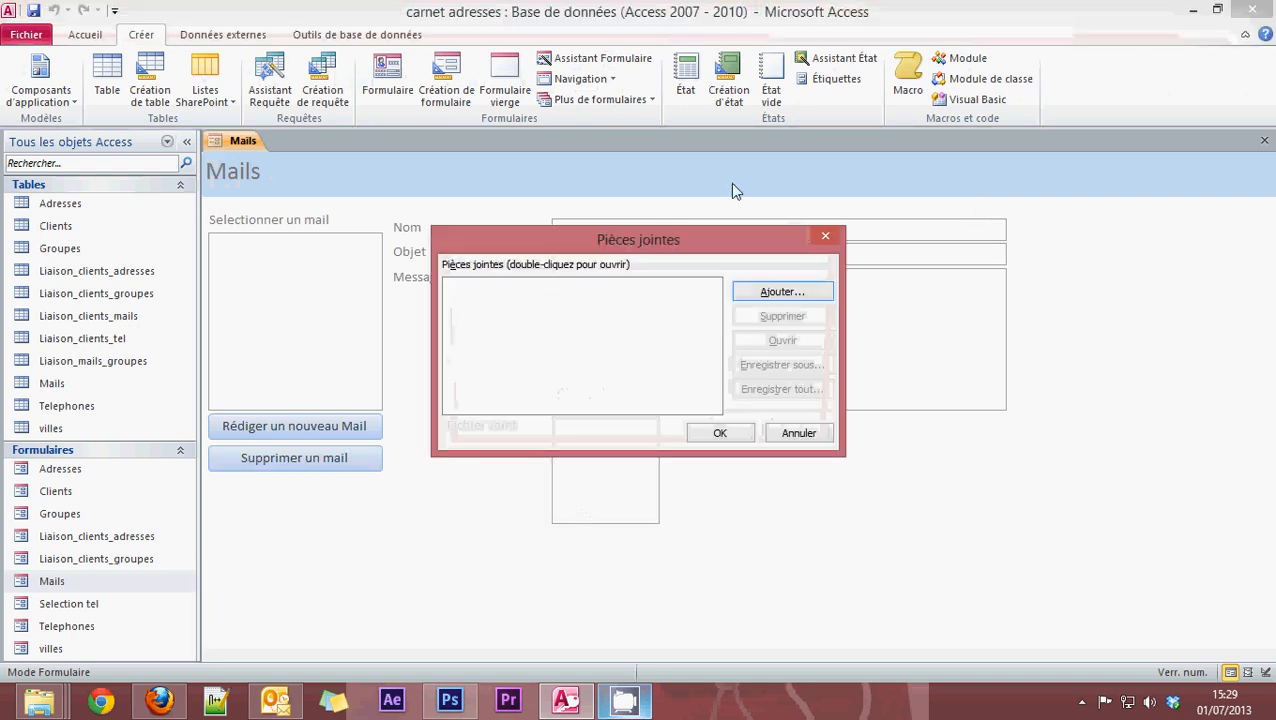
left_click_drag(680, 237, 682, 193)
left_click(782, 248)
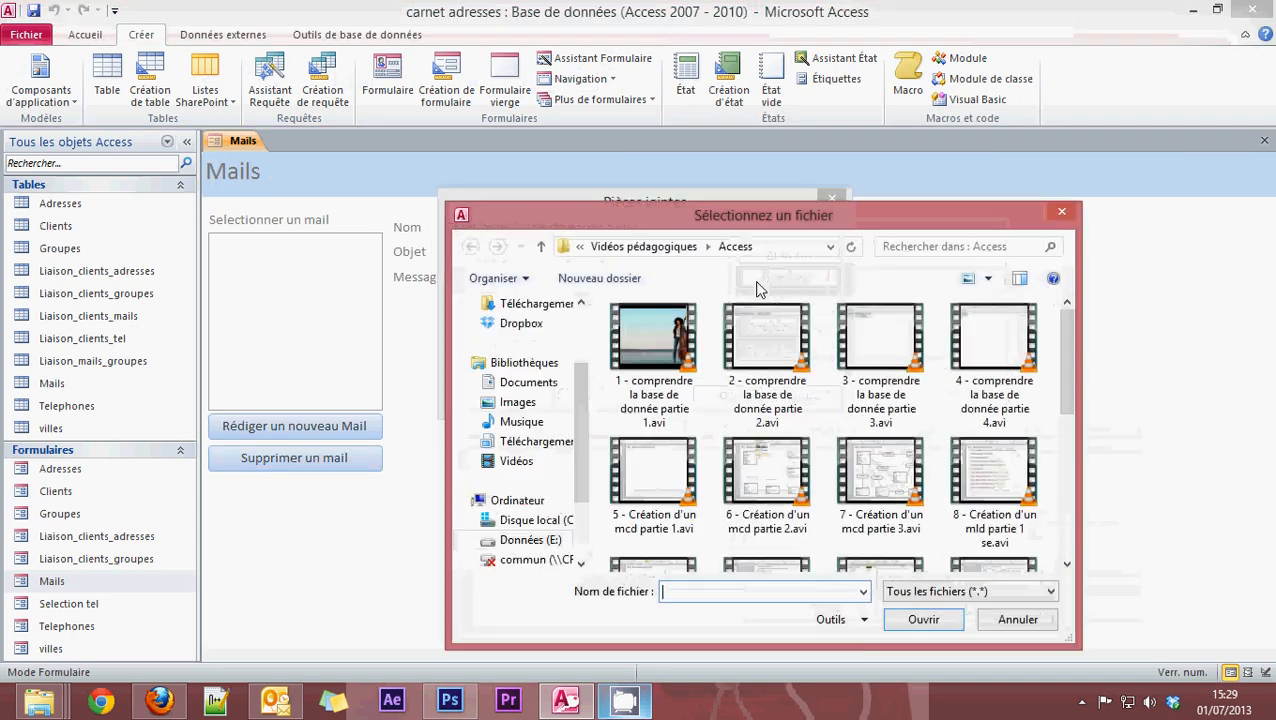
scroll(800, 450, "down", 5)
double_click(864, 512)
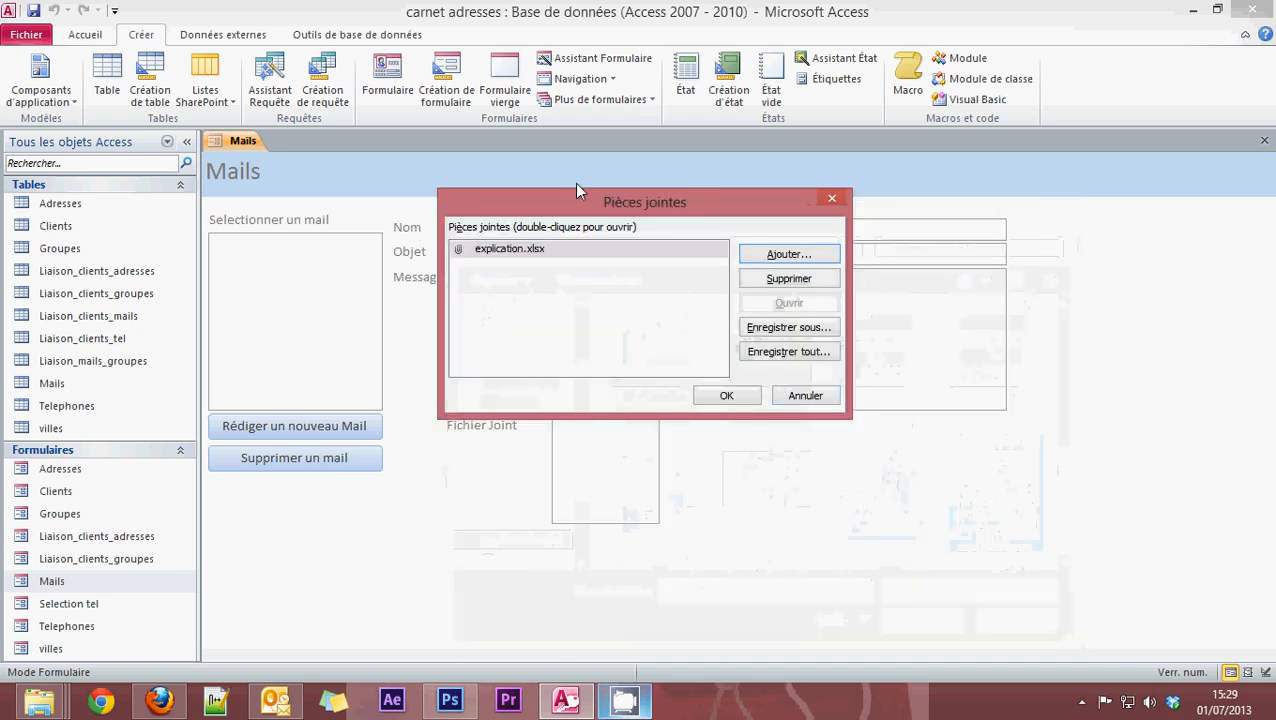
left_click_drag(576, 190, 802, 198)
left_click(978, 395)
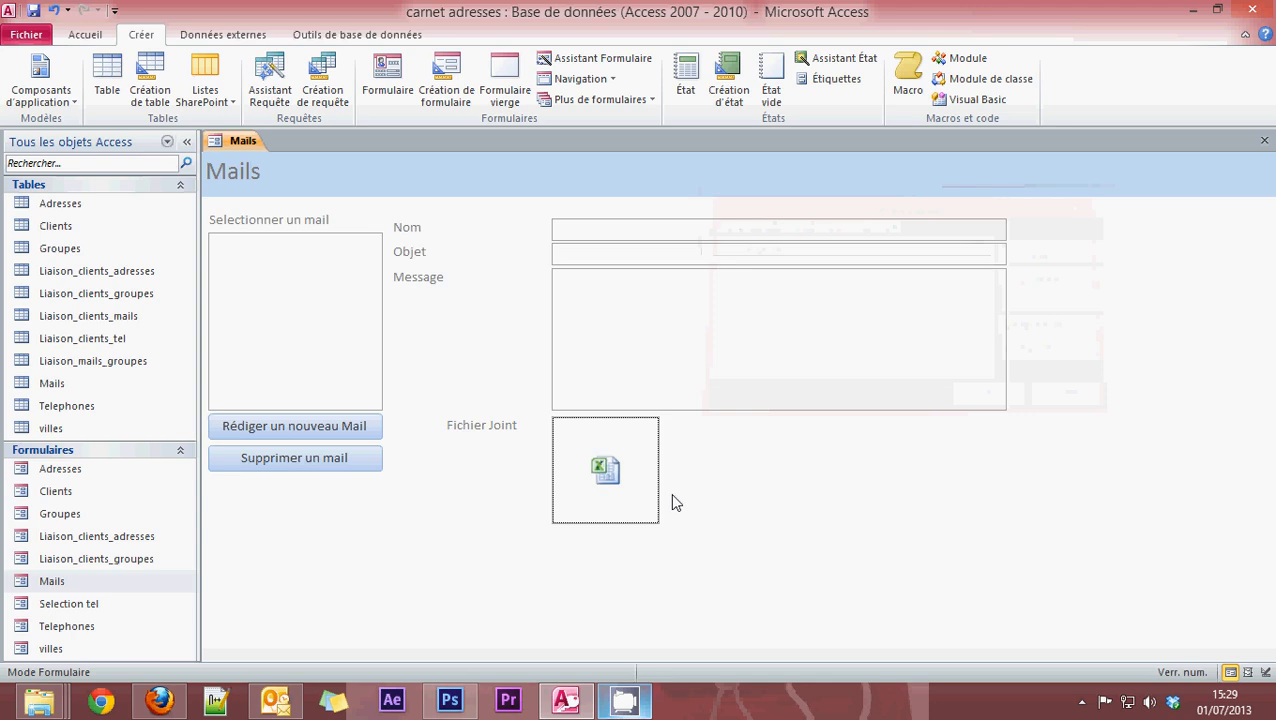
Remove the explication.xlsx attachment from the mail record
double_click(616, 481)
left_click(645, 288)
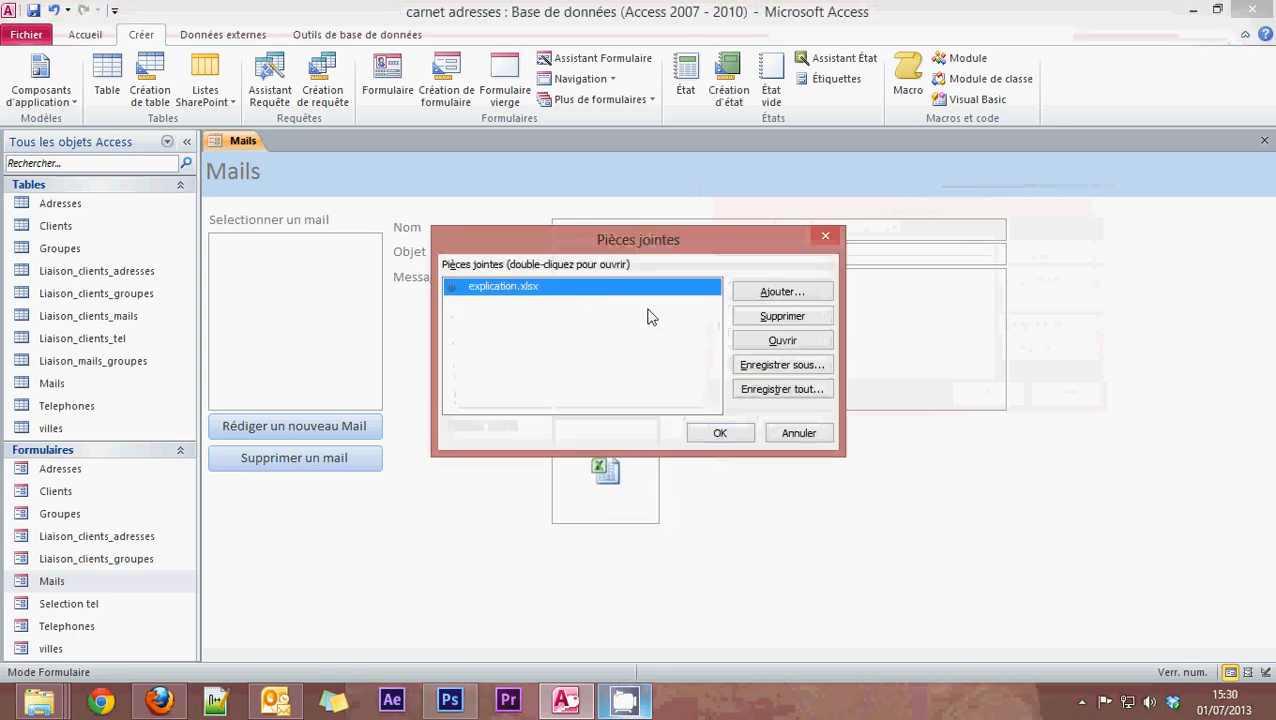
left_click(782, 316)
left_click(719, 433)
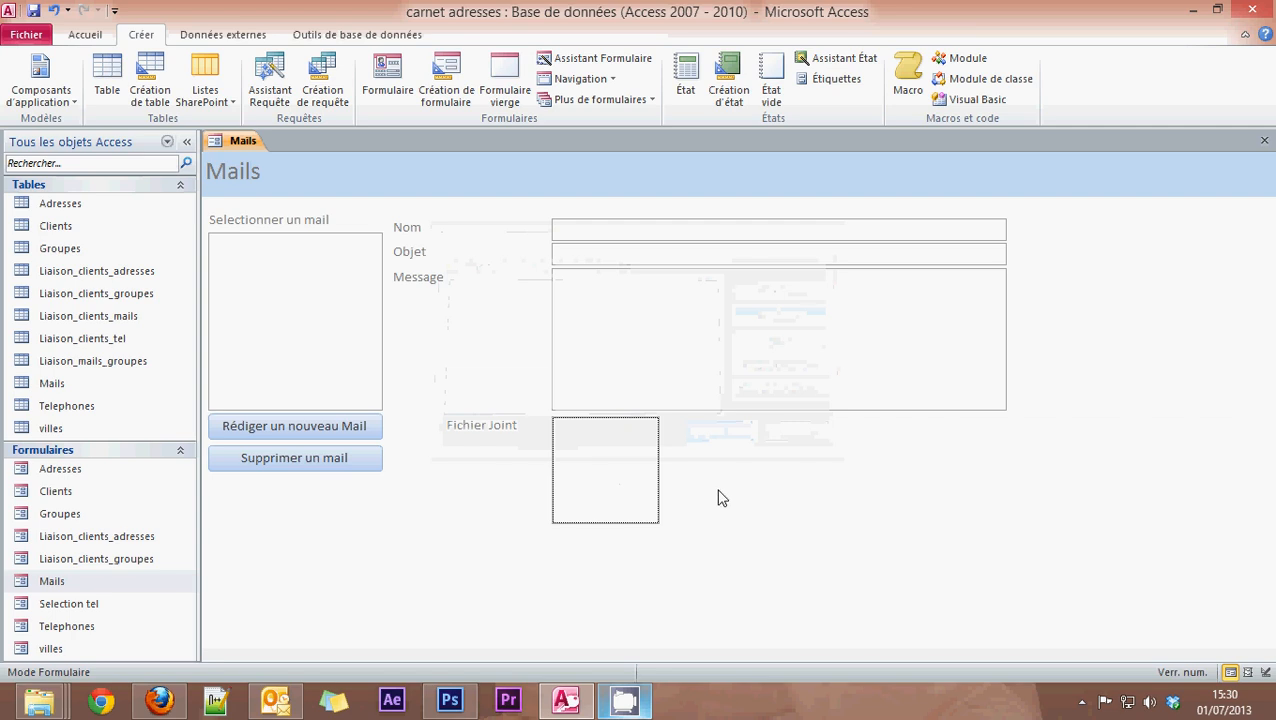
Fill in the new mail record with the name "Test", the subject "test" and the message "test"
left_click(591, 230)
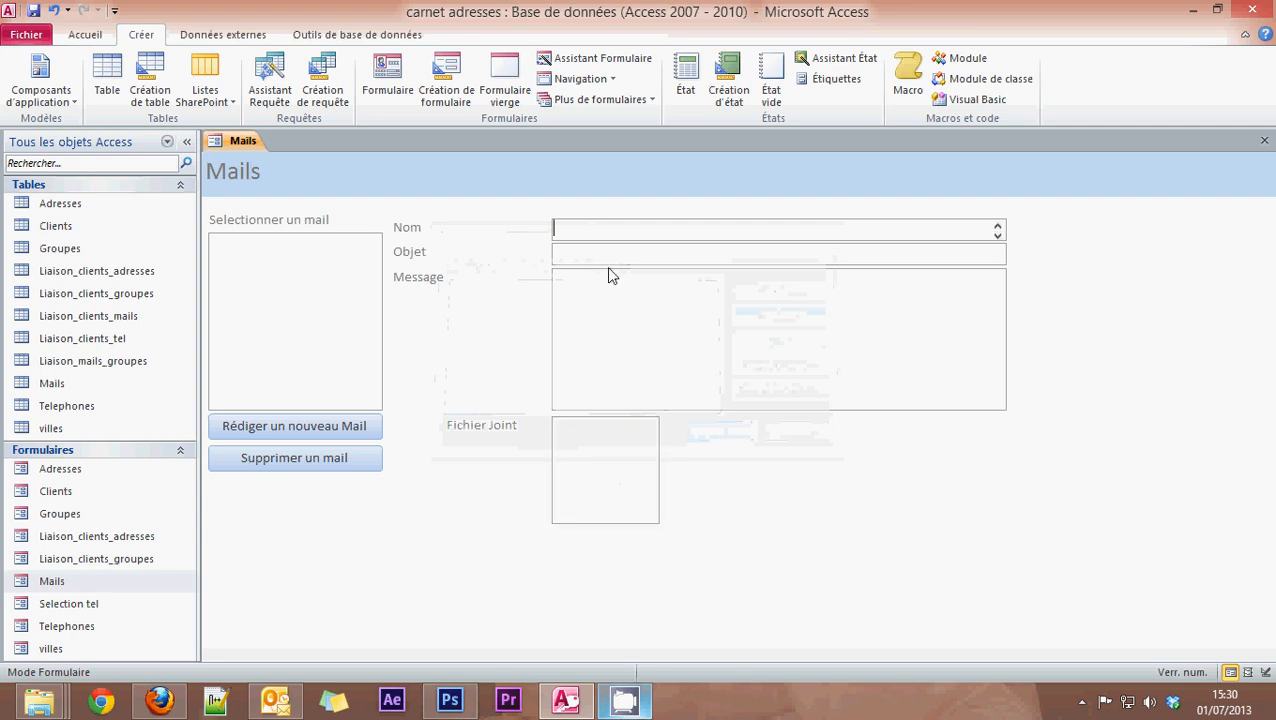
type("Test")
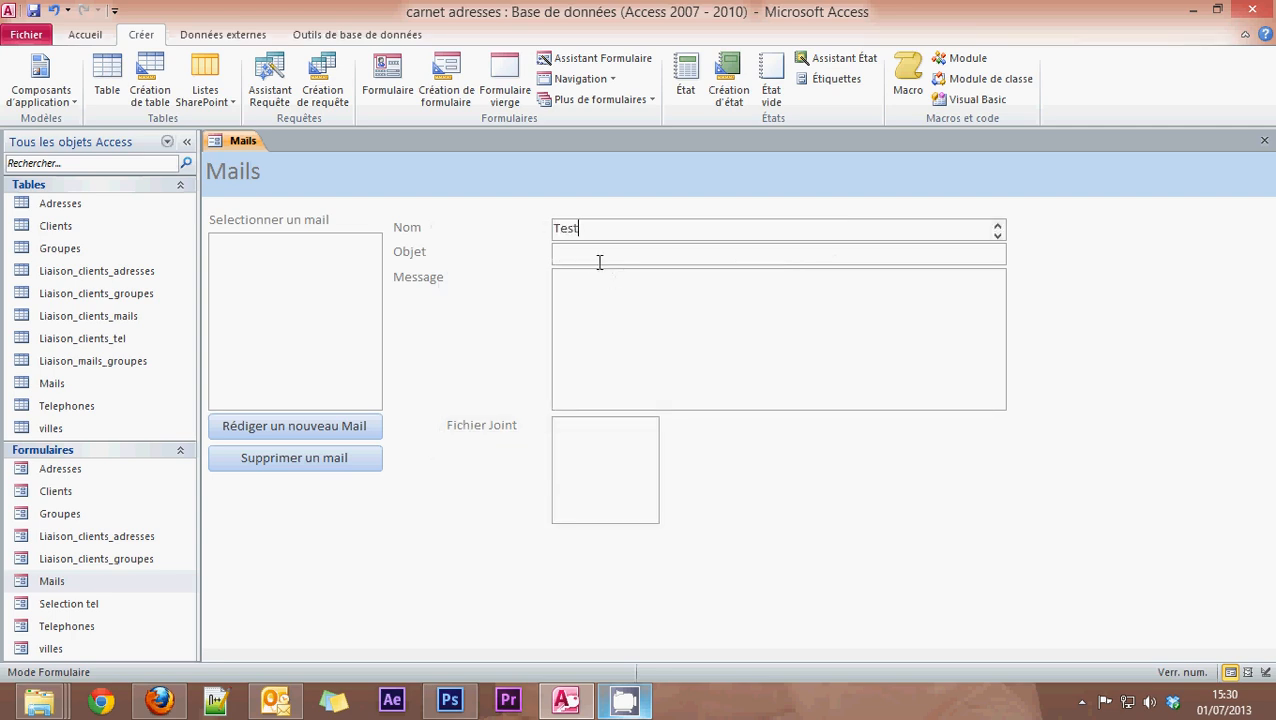
left_click(593, 254)
type("test")
left_click(595, 290)
type("test")
Attach the file explication.xlsx to the test mail through the Fichier Joint control
double_click(565, 468)
left_click(757, 287)
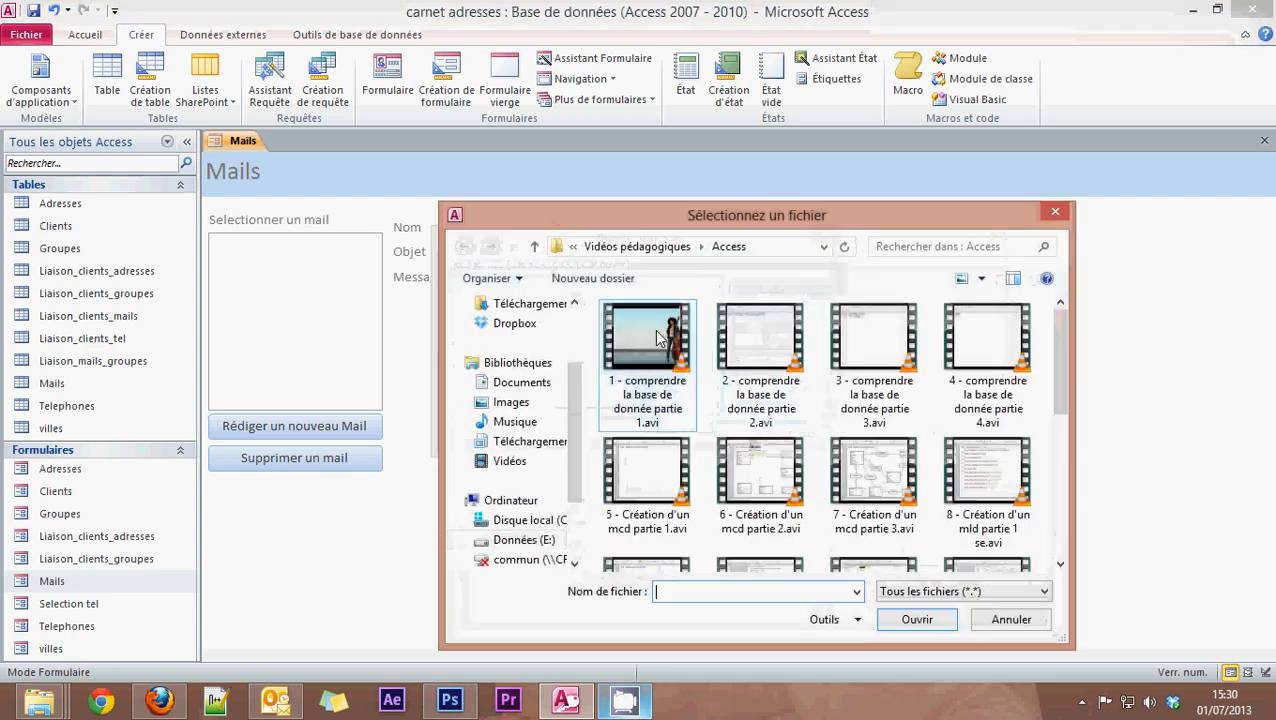
scroll(1037, 383, "down", 5)
double_click(875, 495)
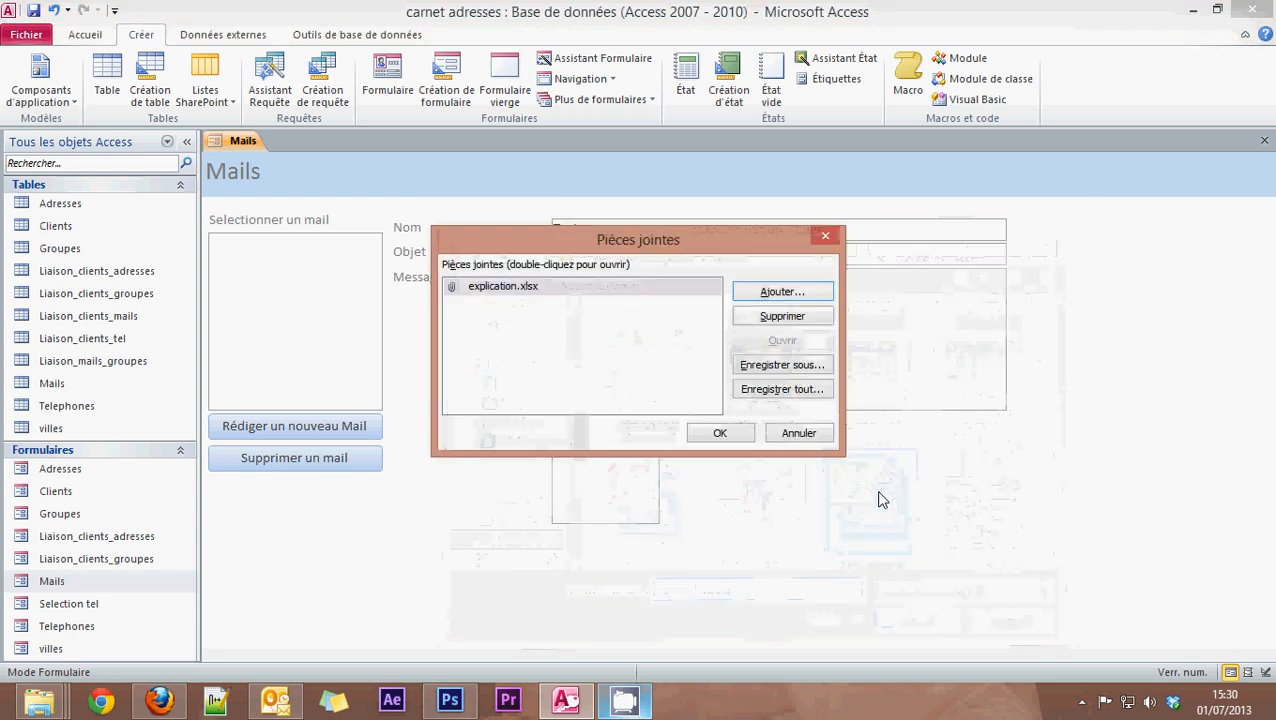
left_click(716, 433)
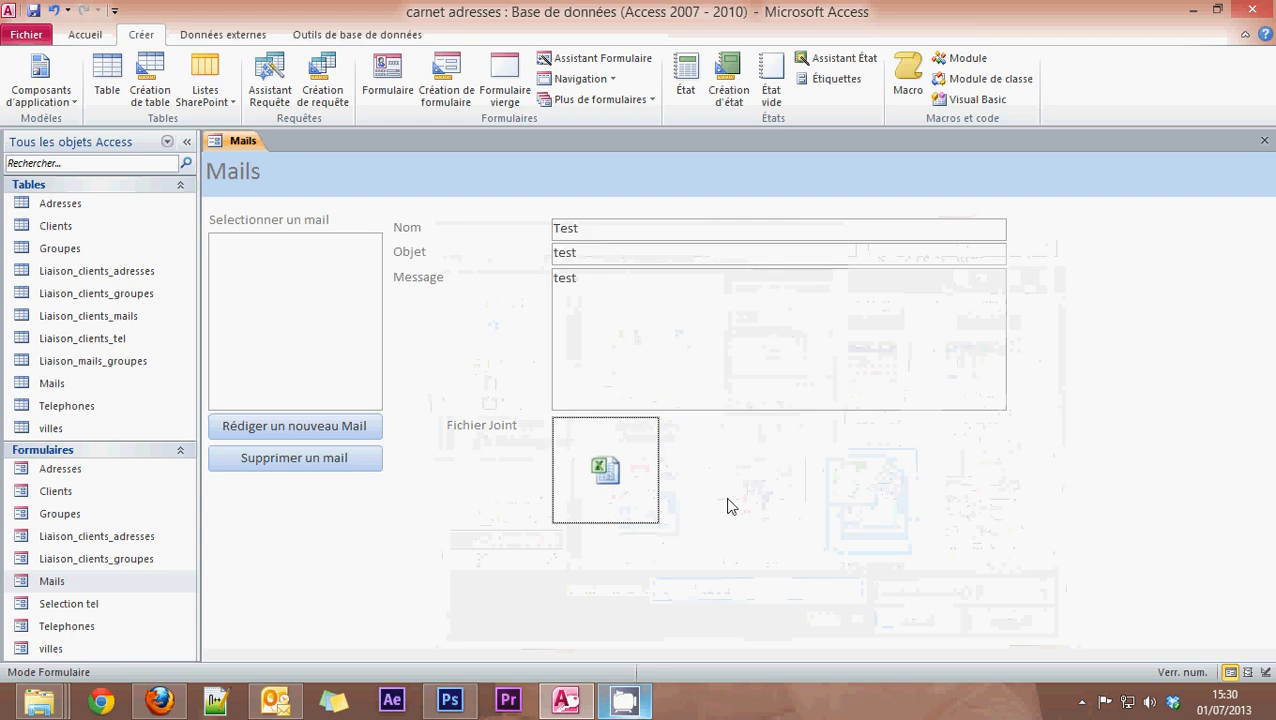
Start a new blank mail to store the test record, and reopen the Test mail to check its attachment
left_click(286, 433)
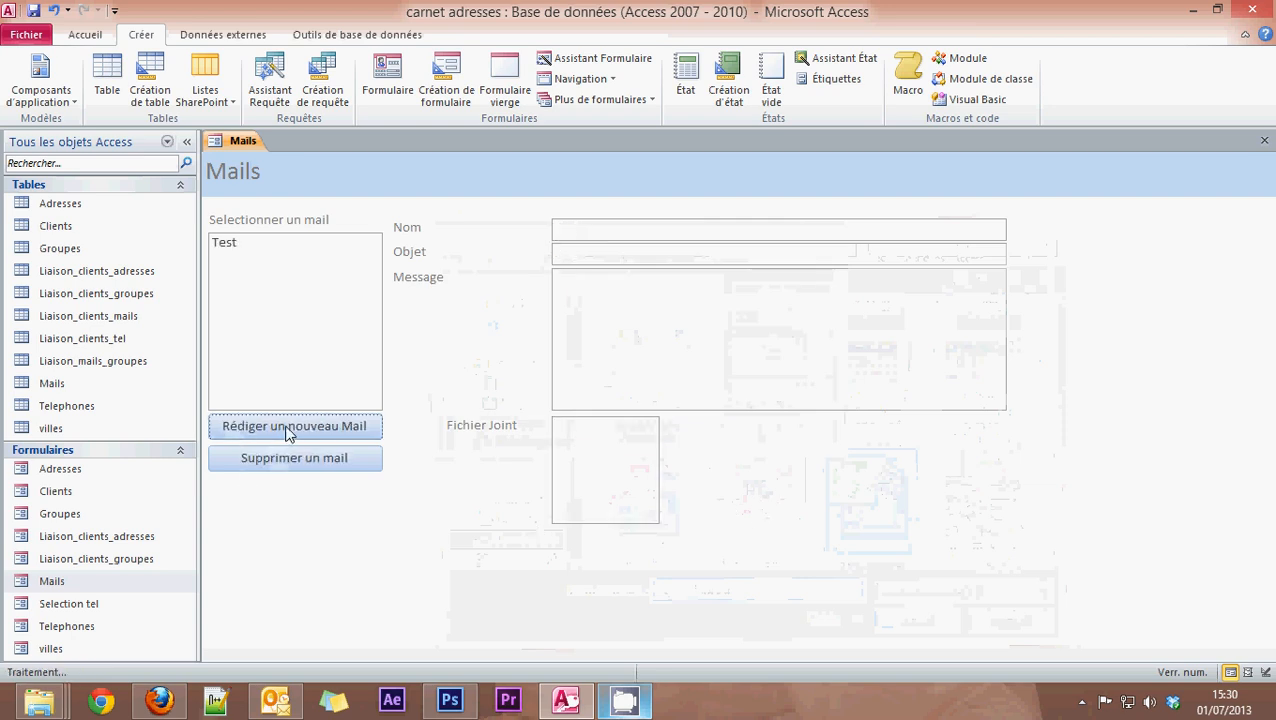
left_click(228, 250)
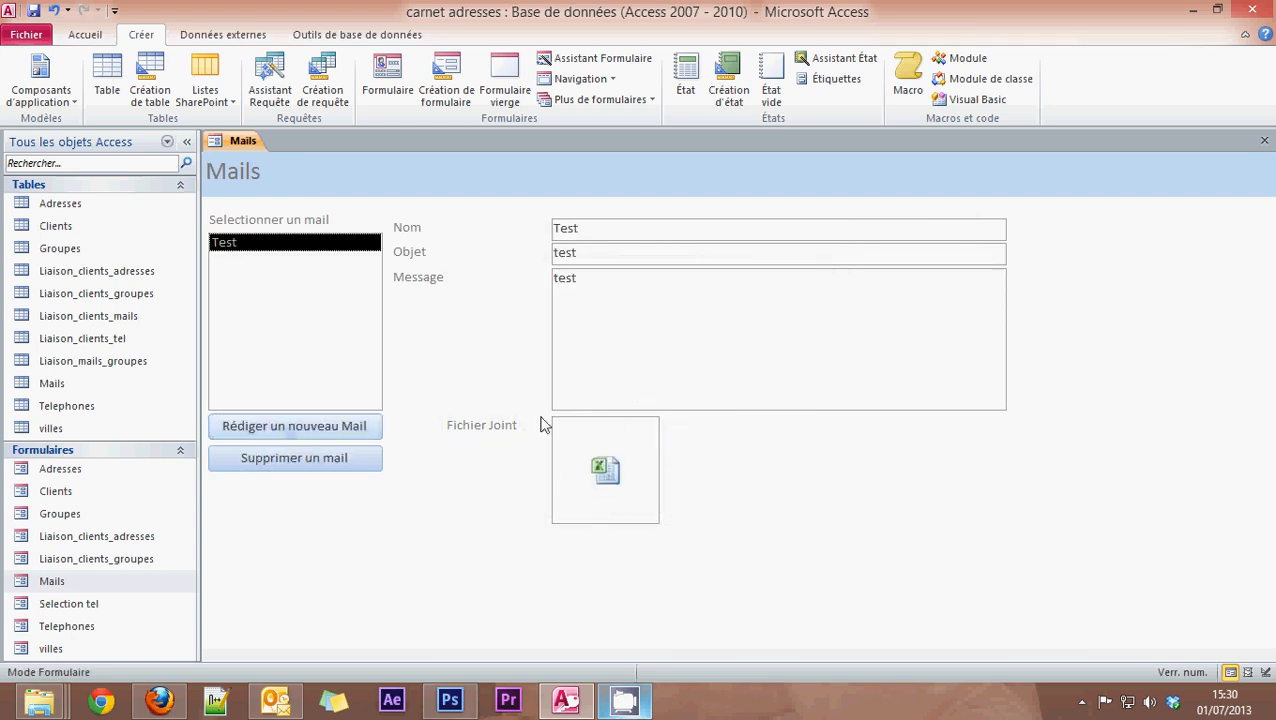
left_click(603, 470)
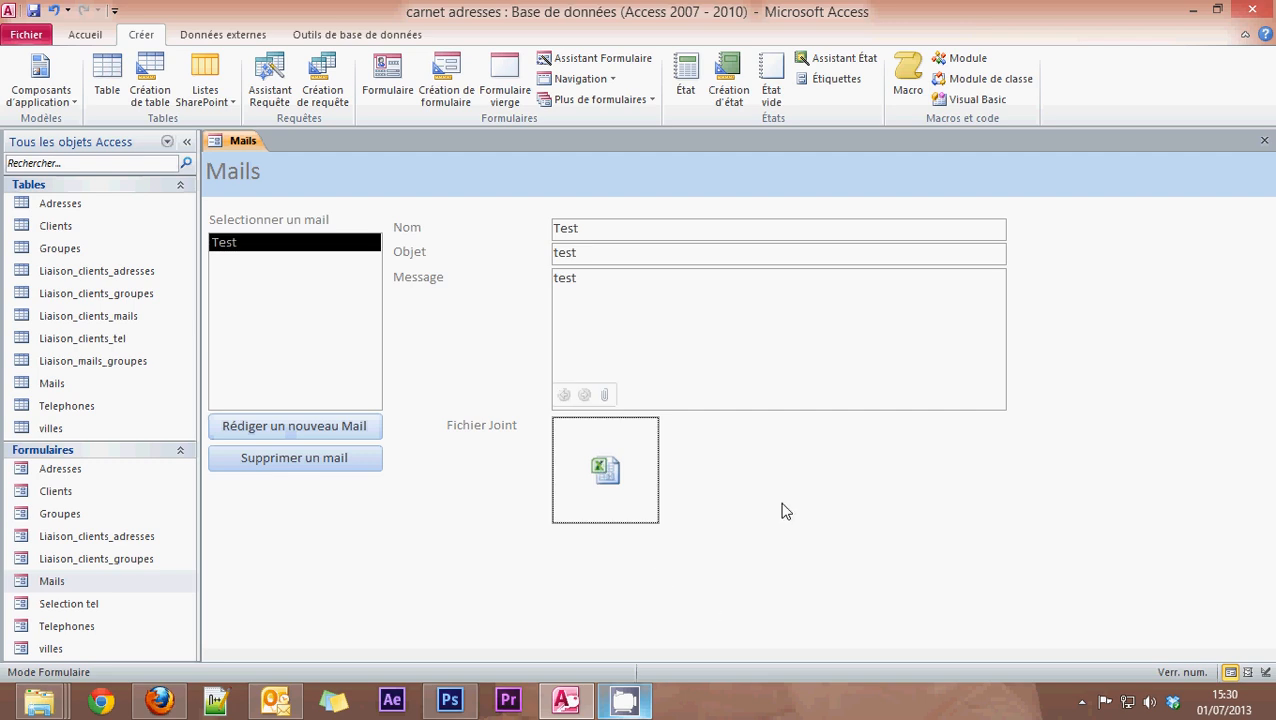